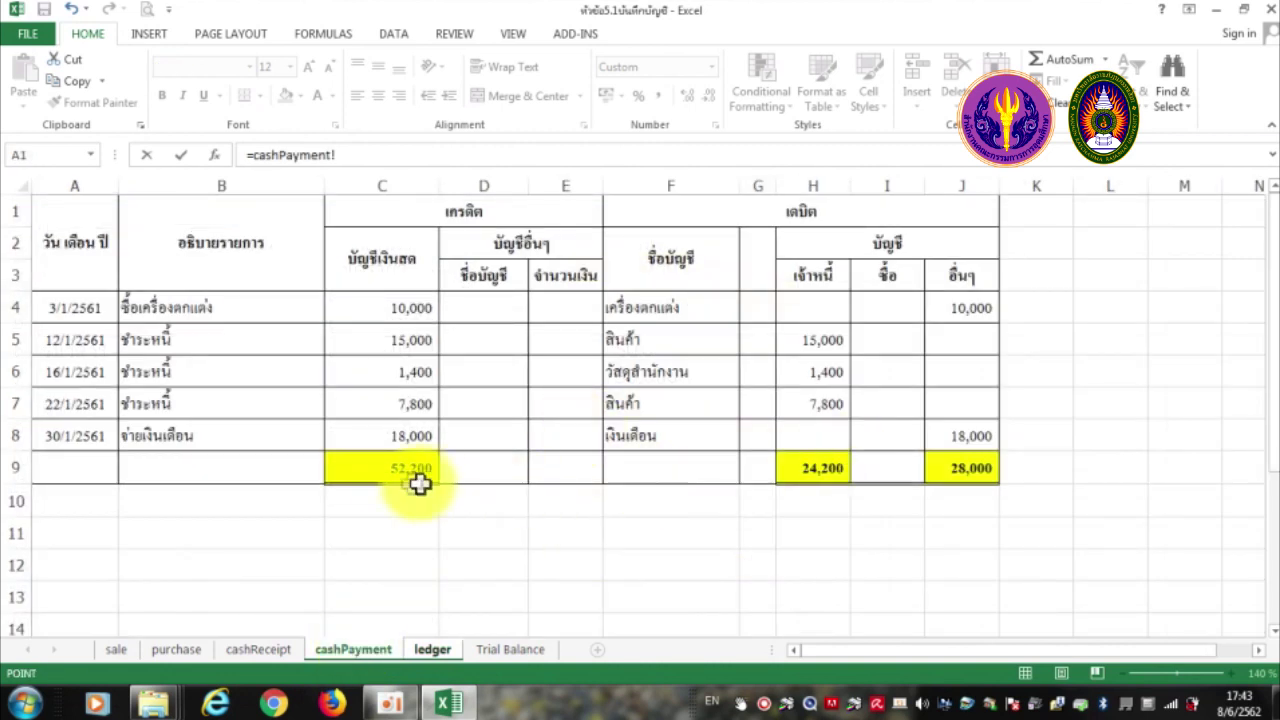
- Link ledger cell E4 to the cash total in cashPayment C9, and calculate the cash account's closing balance in D5 as =D2+D3-E4
{"action": "left_click", "coordinate": [391, 468]}
{"action": "key", "text": "Return"}
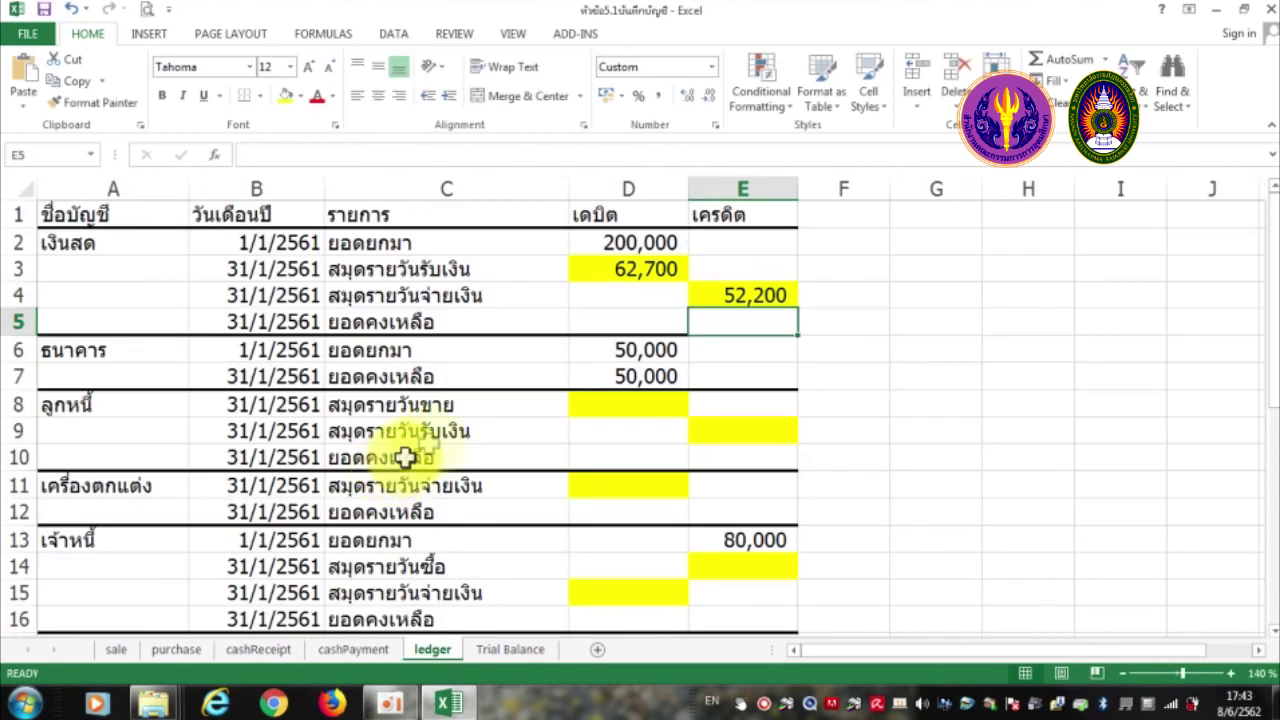
{"action": "left_click", "coordinate": [651, 323]}
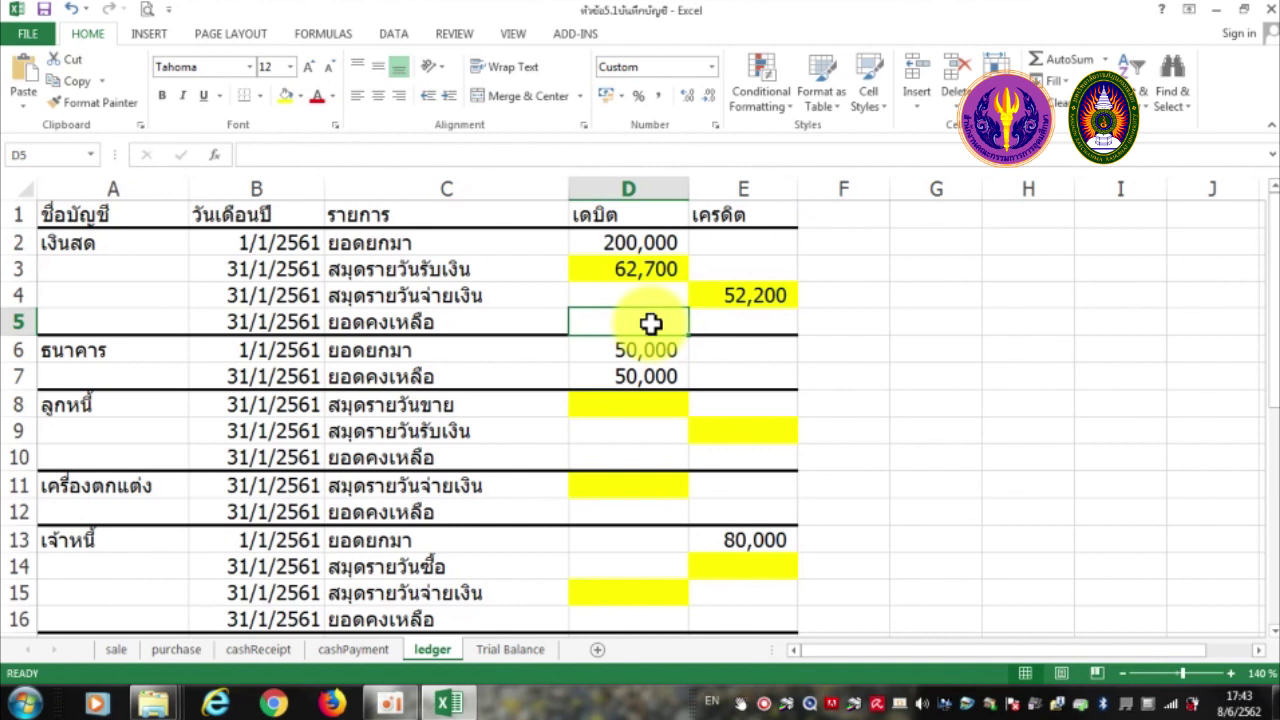
{"action": "type", "text": "="}
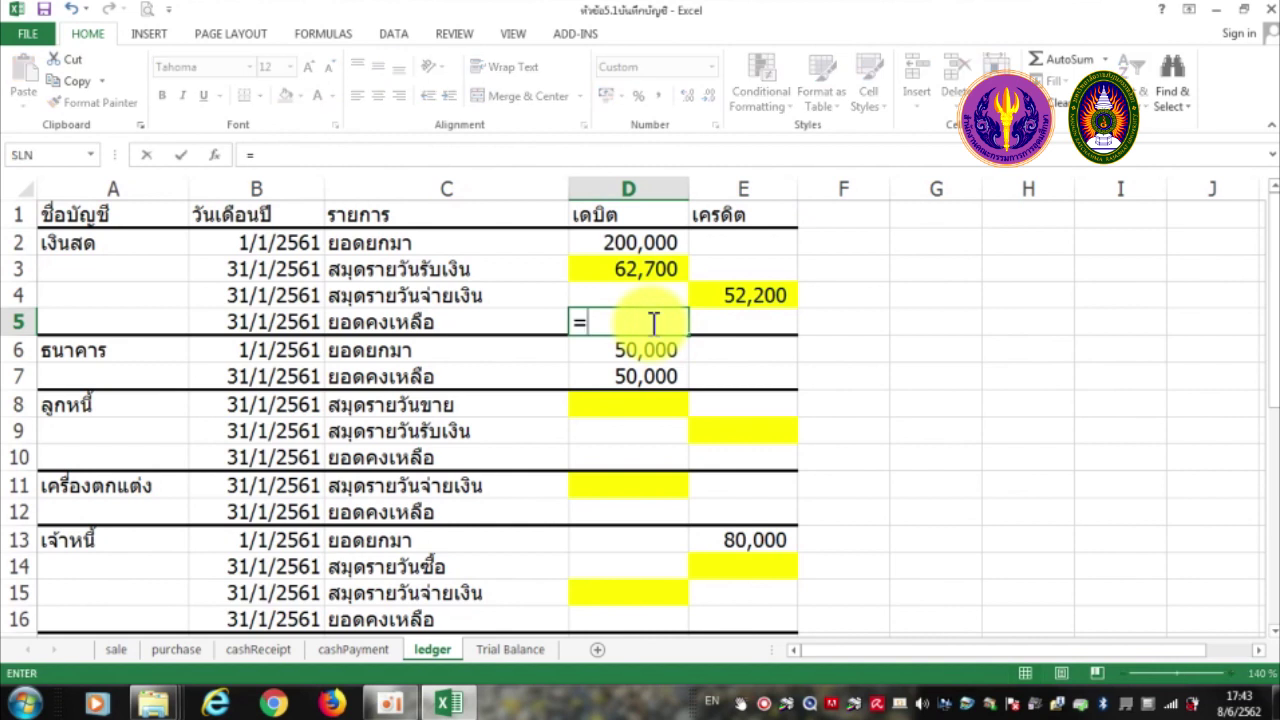
{"action": "left_click", "coordinate": [650, 242]}
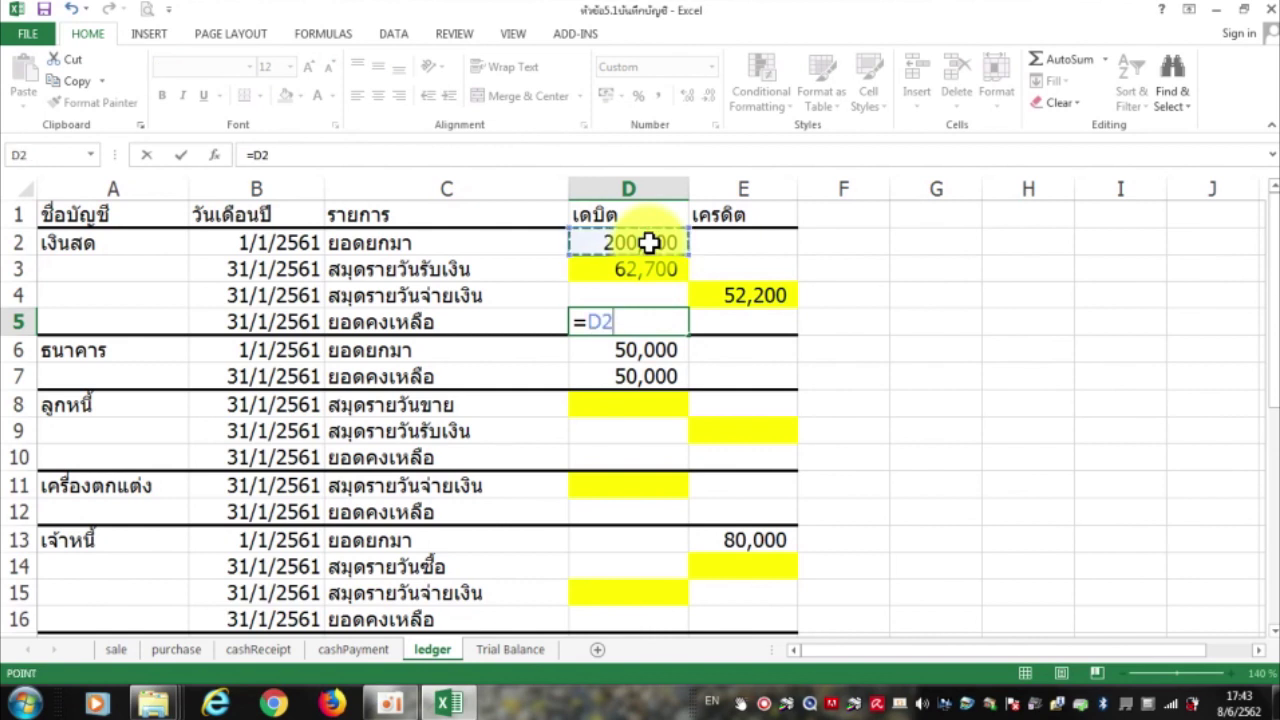
{"action": "left_click", "coordinate": [649, 270]}
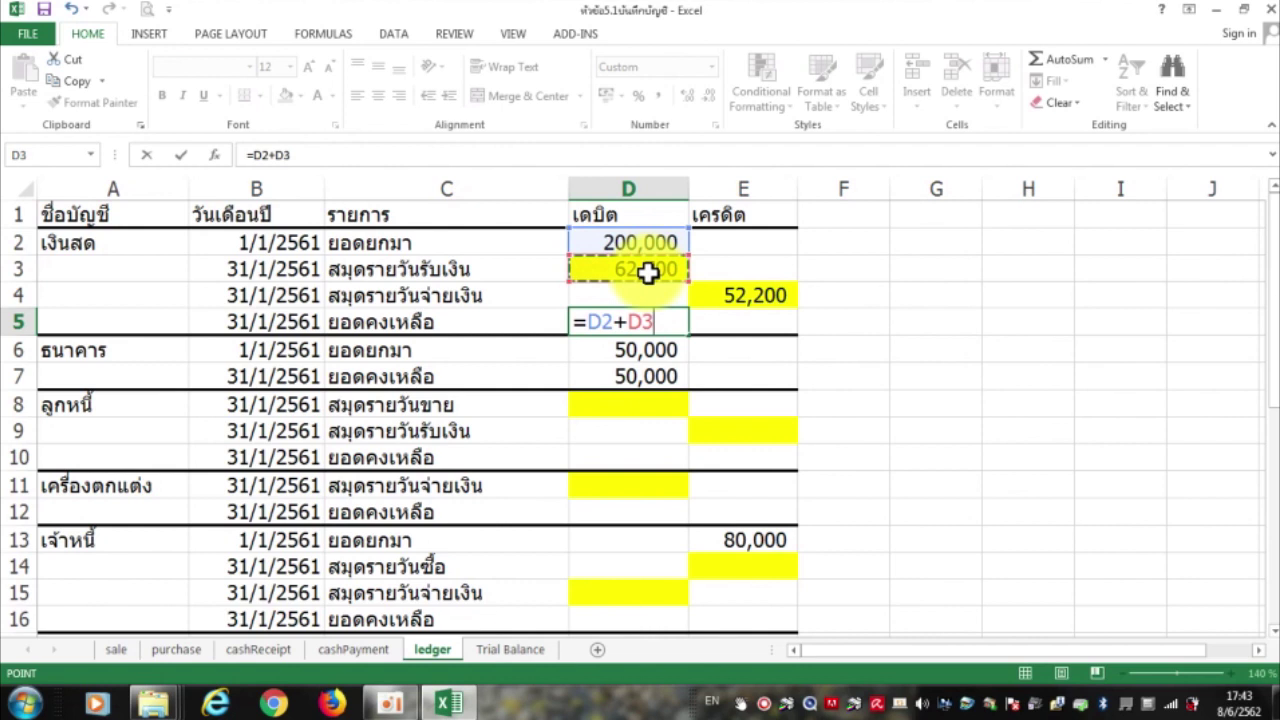
{"action": "type", "text": "-"}
{"action": "left_click", "coordinate": [720, 296]}
{"action": "key", "text": "Return"}
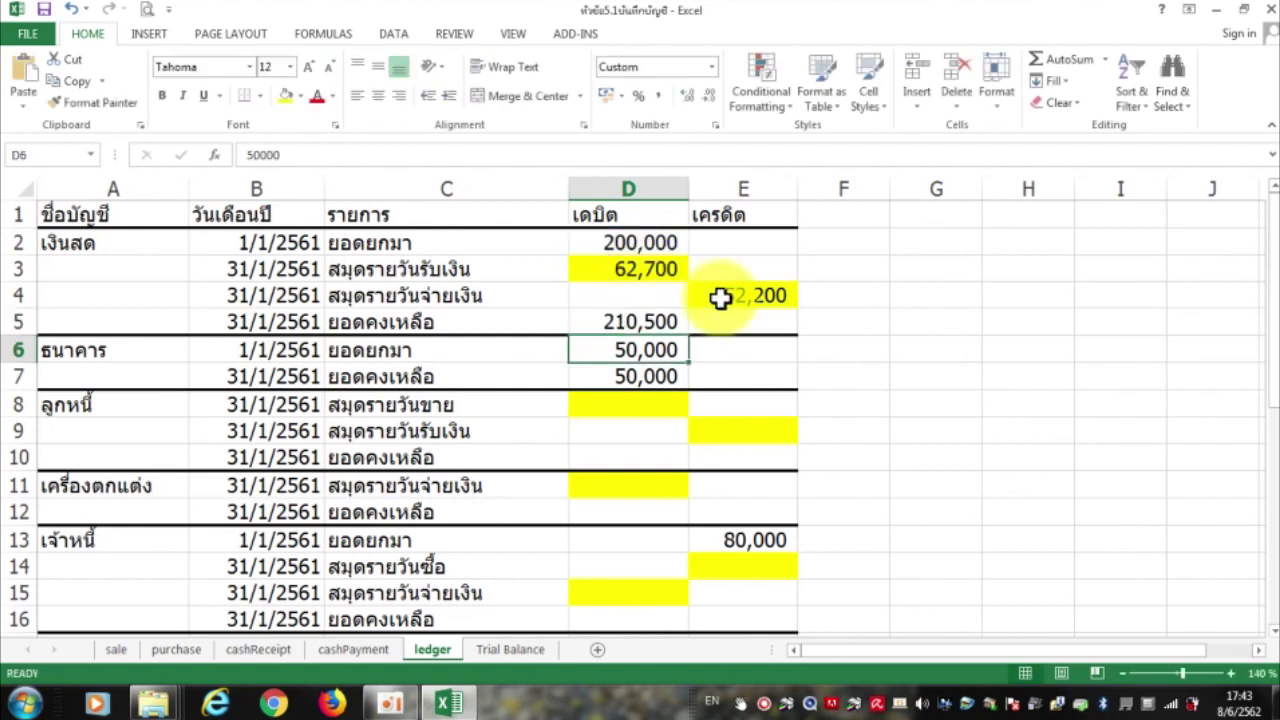
- Link the accounts receivable (ลูกหนี้) debit for the sales journal in ledger D8 to the total on the sale sheet
{"action": "left_click", "coordinate": [626, 404]}
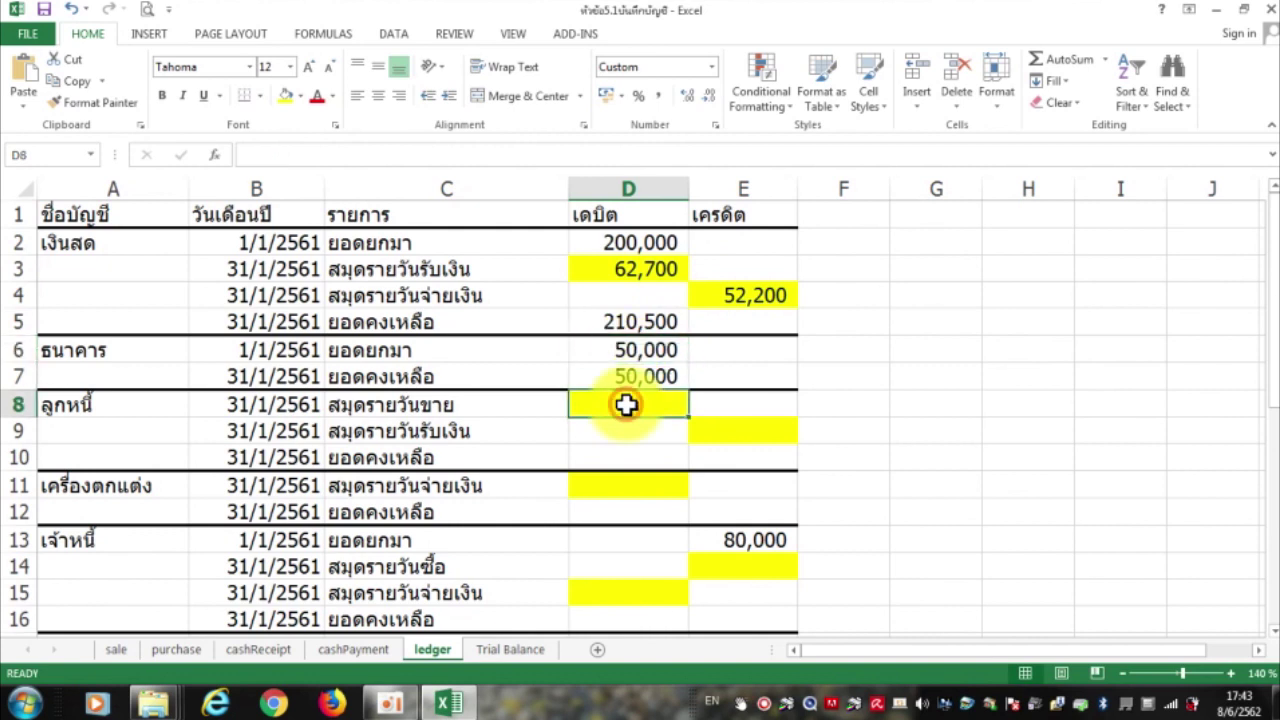
{"action": "scroll", "coordinate": [626, 404], "scroll_direction": "down", "scroll_amount": 1}
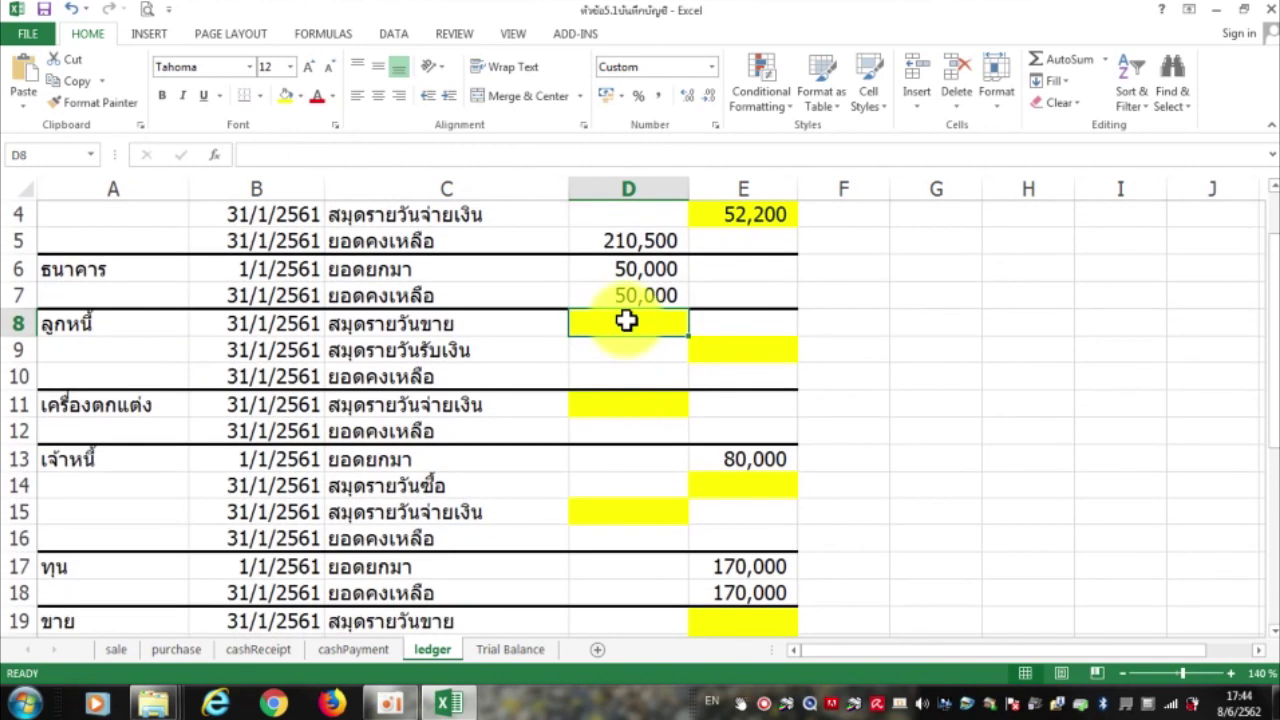
{"action": "type", "text": "="}
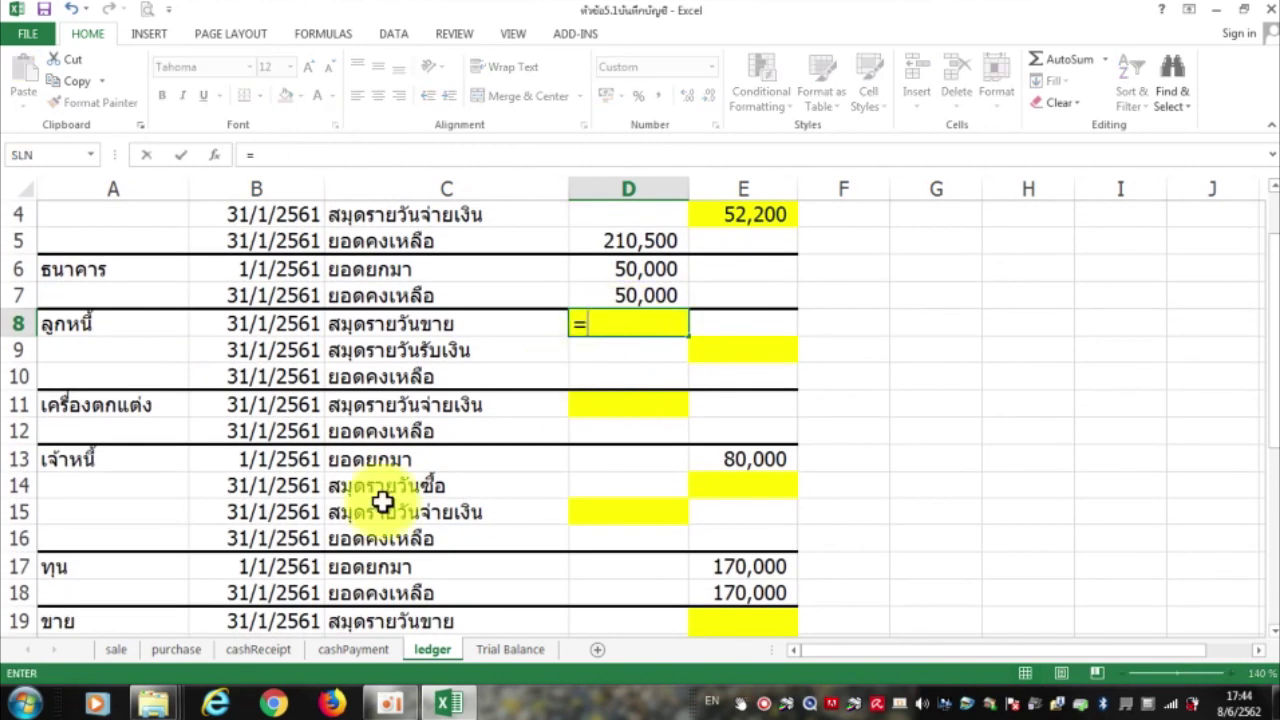
{"action": "left_click", "coordinate": [120, 649]}
{"action": "left_click", "coordinate": [1048, 344]}
{"action": "key", "text": "Return"}
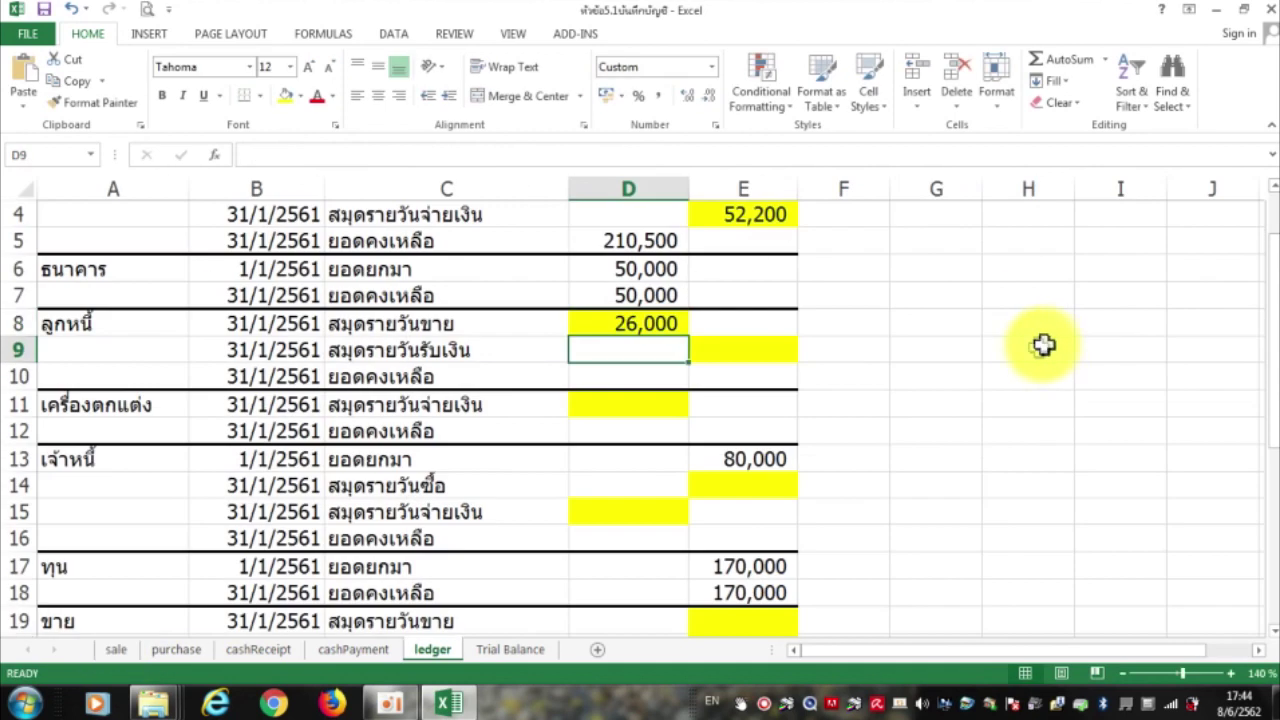
- Link the receivable credit for the cash receipts journal in ledger E9 to the receivables total in cashReceipt G7
{"action": "left_click", "coordinate": [742, 352]}
{"action": "type", "text": "="}
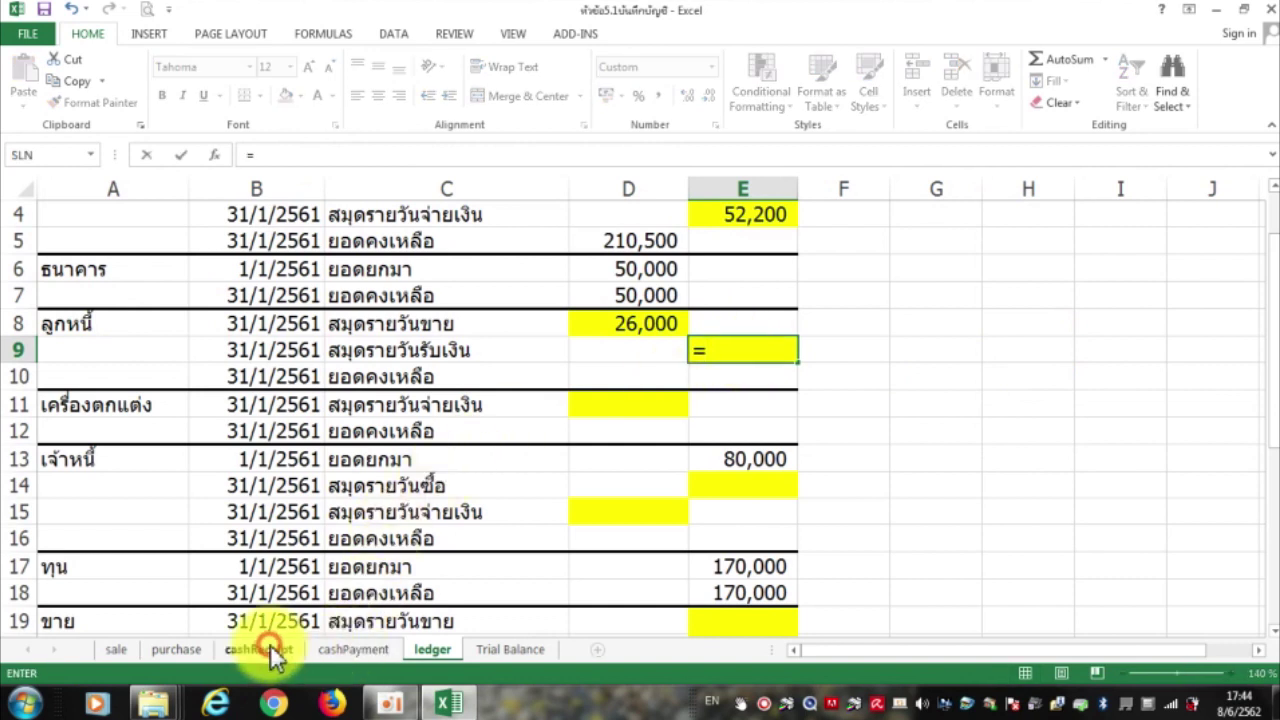
{"action": "left_click", "coordinate": [270, 646]}
{"action": "left_click", "coordinate": [676, 411]}
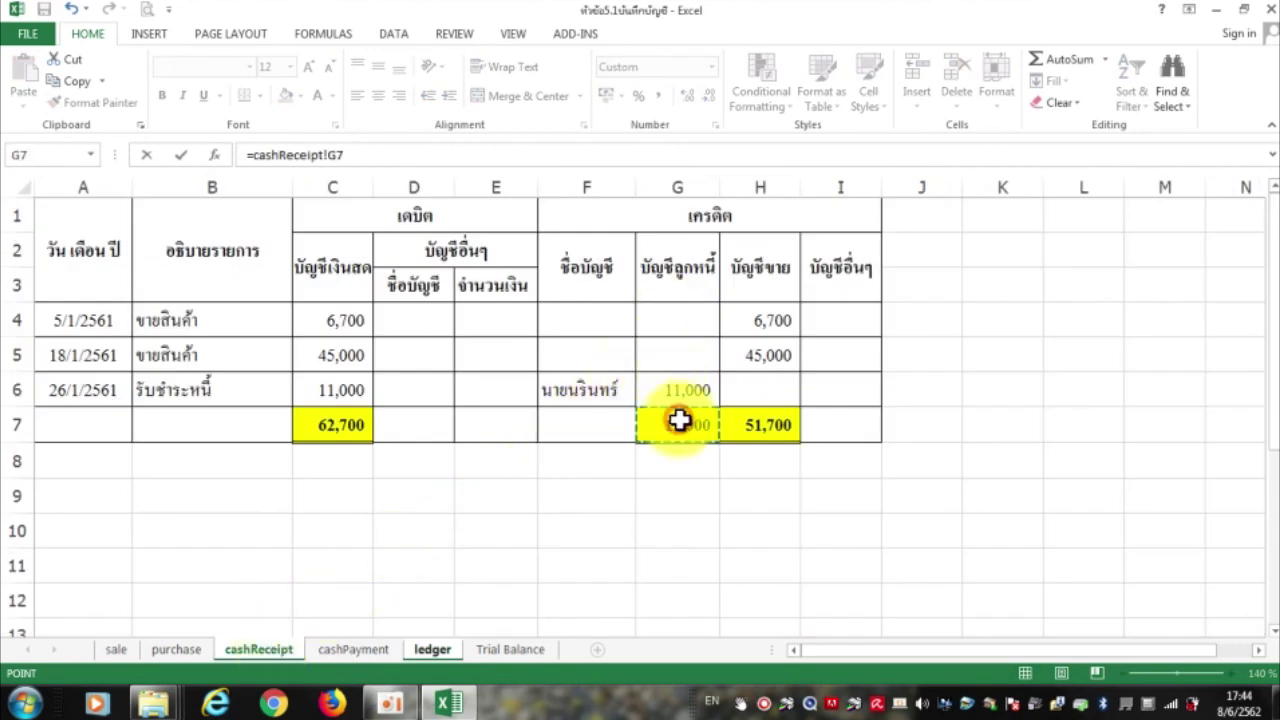
{"action": "key", "text": "Return"}
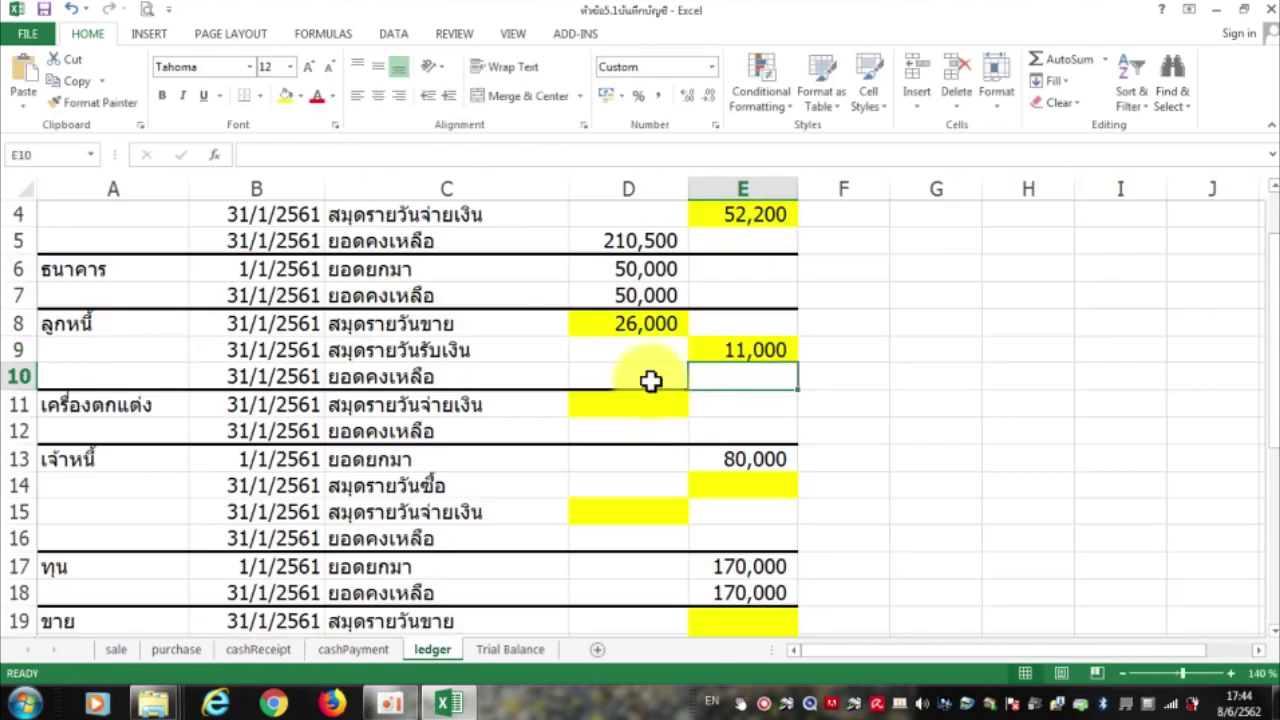
- Calculate the accounts receivable closing balance in D10 as =D8-E9
{"action": "left_click", "coordinate": [651, 381]}
{"action": "type", "text": "="}
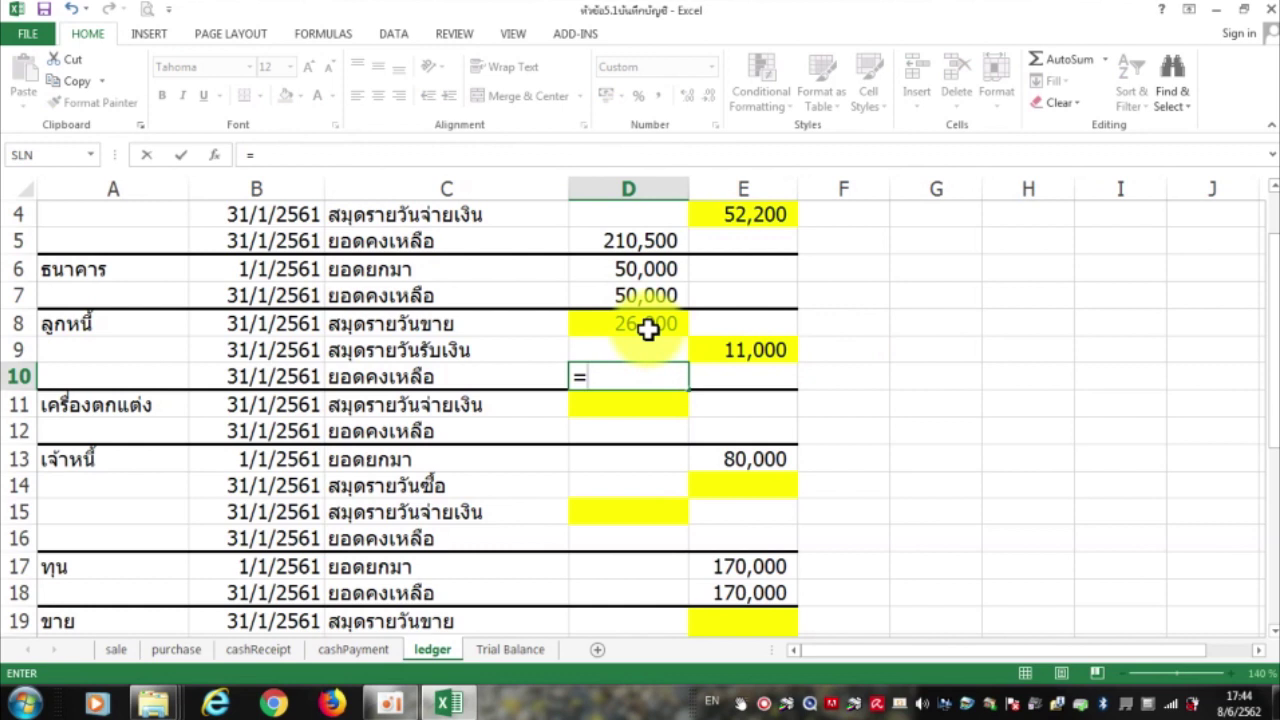
{"action": "left_click", "coordinate": [648, 330]}
{"action": "type", "text": "-"}
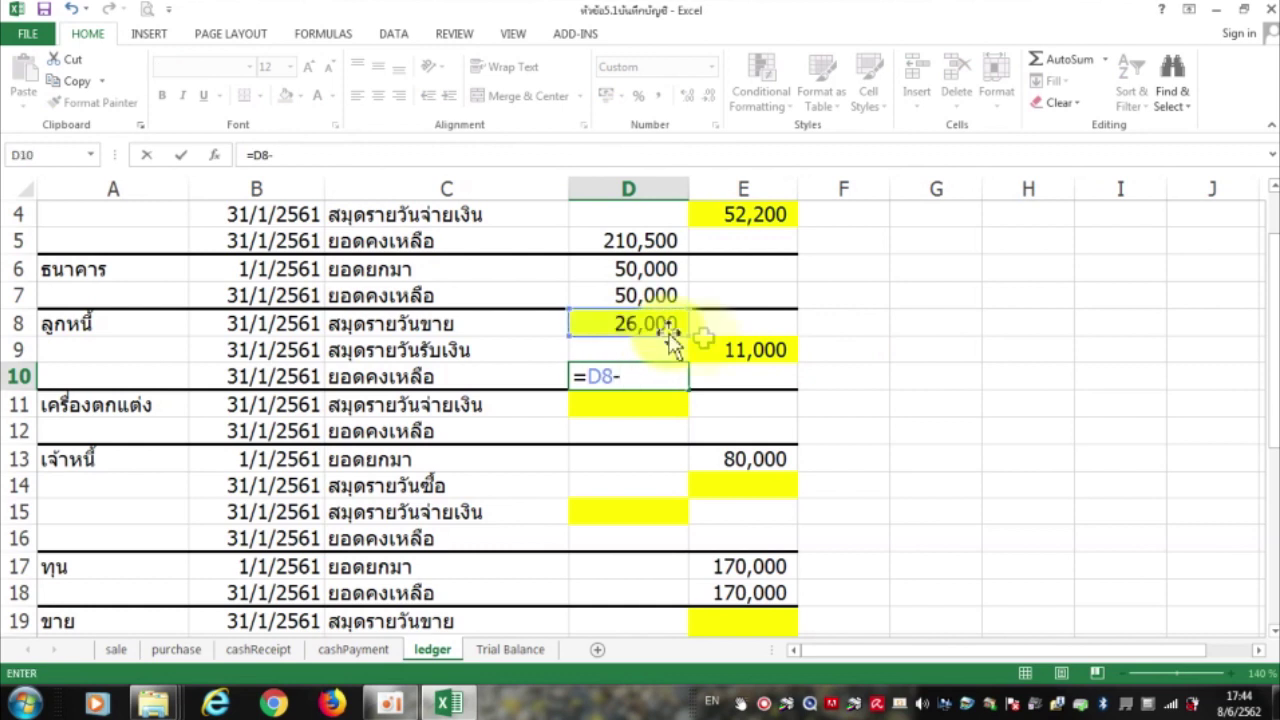
{"action": "left_click", "coordinate": [735, 347]}
{"action": "key", "text": "Return"}
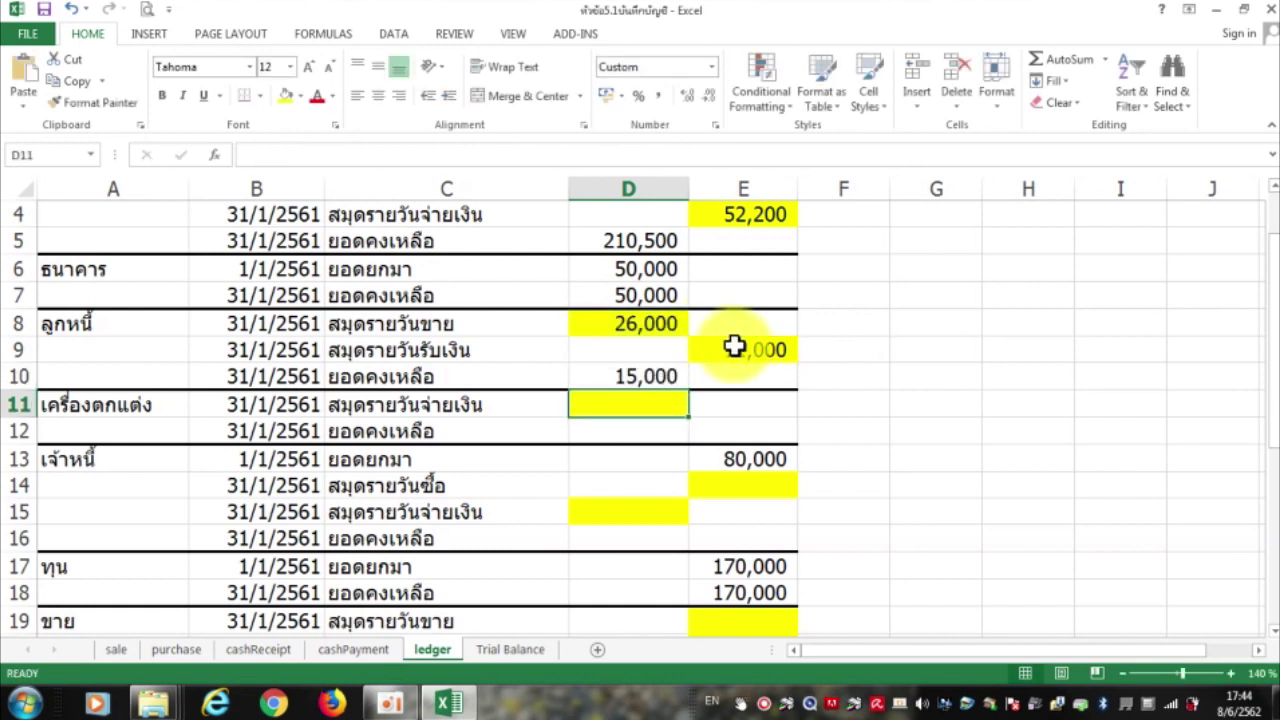
{"action": "left_click", "coordinate": [600, 378]}
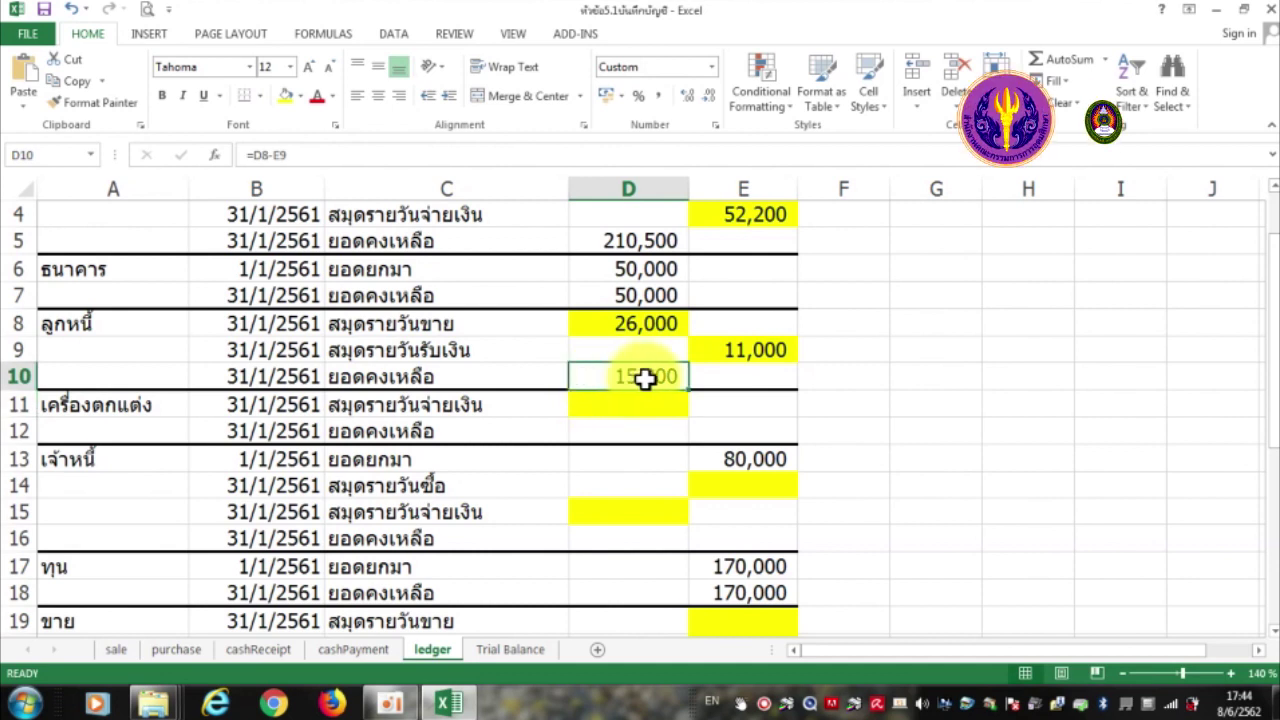
- Link the furnishings account (เครื่องตกแต่ง) debit in ledger D11 to the furnishings payment in cashPayment J4
{"action": "left_click", "coordinate": [623, 405]}
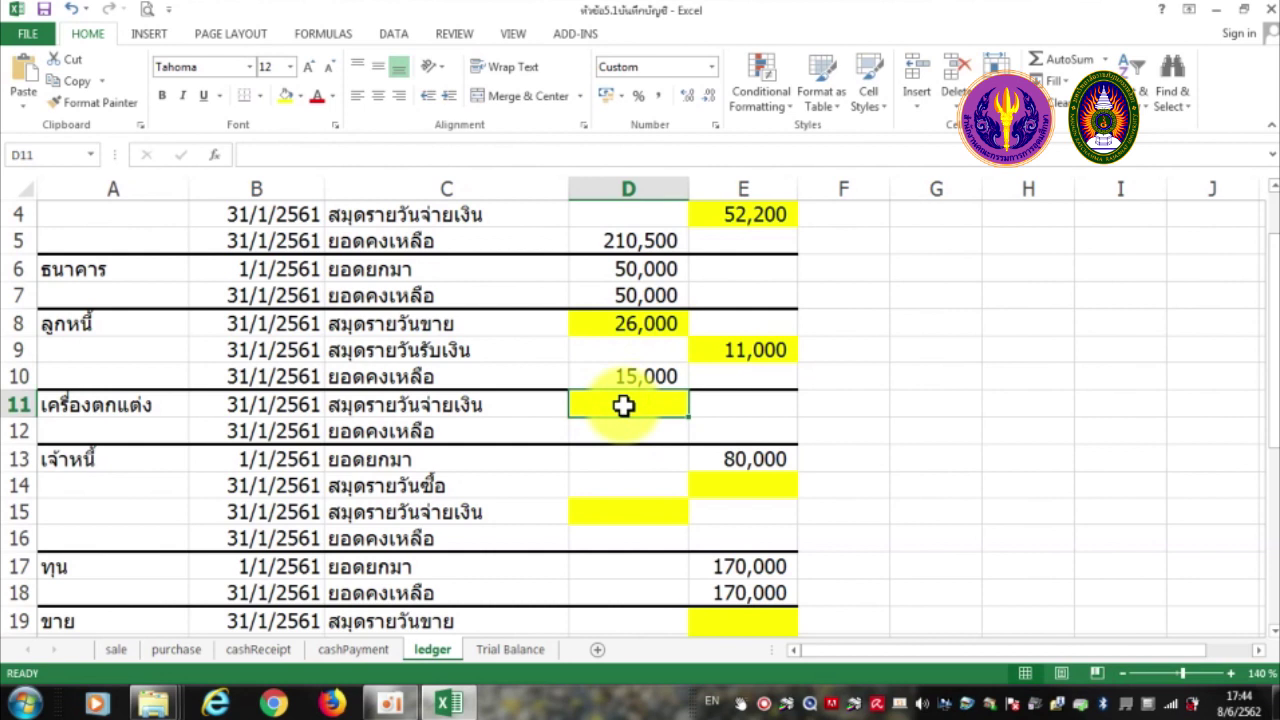
{"action": "type", "text": "="}
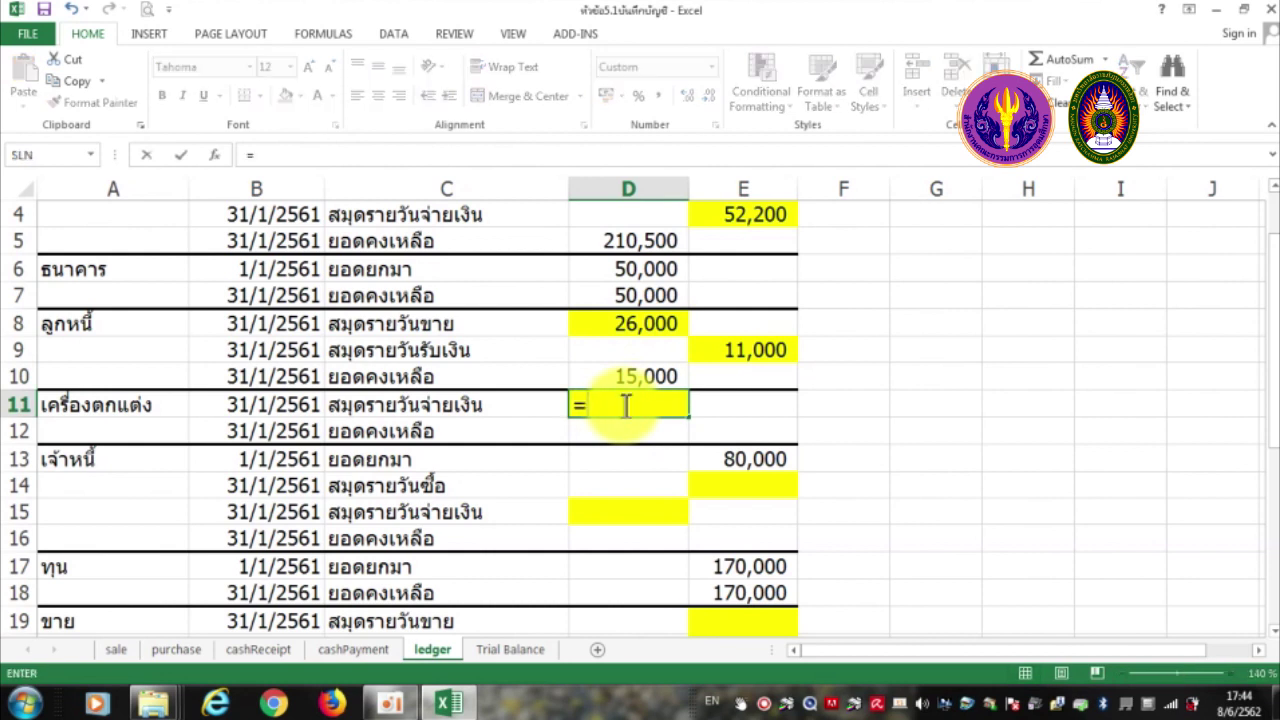
{"action": "left_click", "coordinate": [348, 651]}
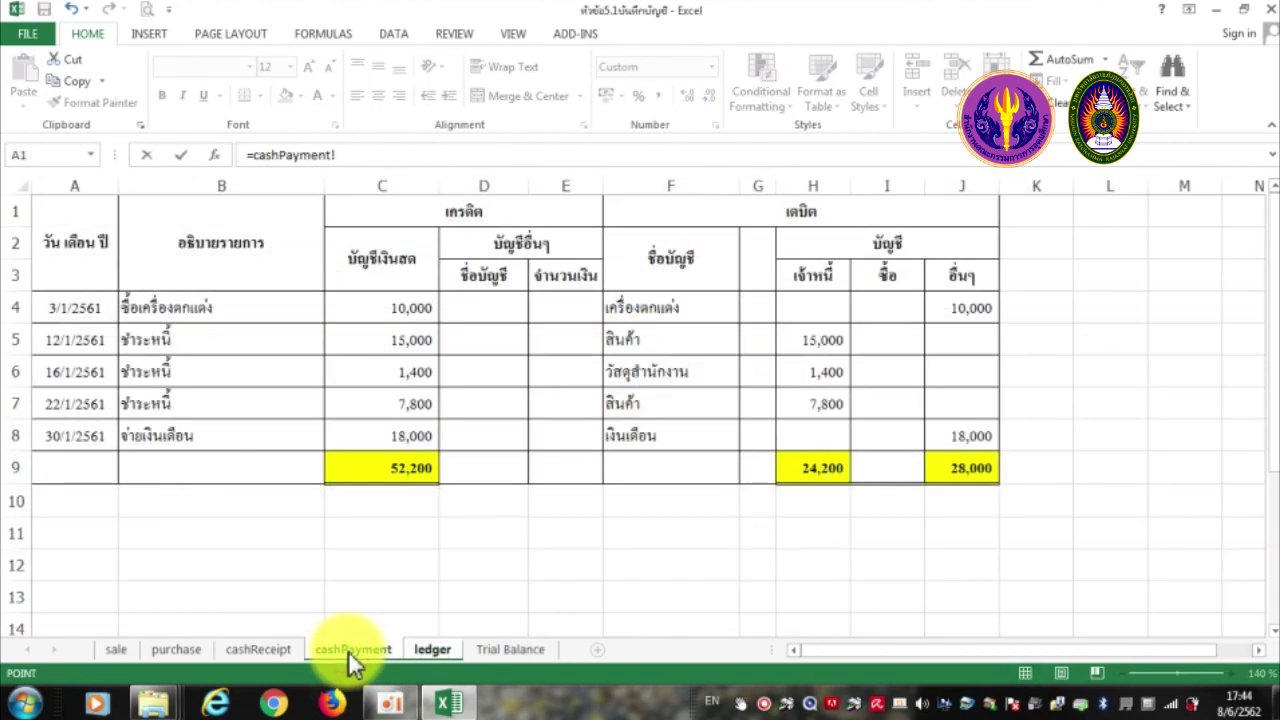
{"action": "left_click", "coordinate": [954, 310]}
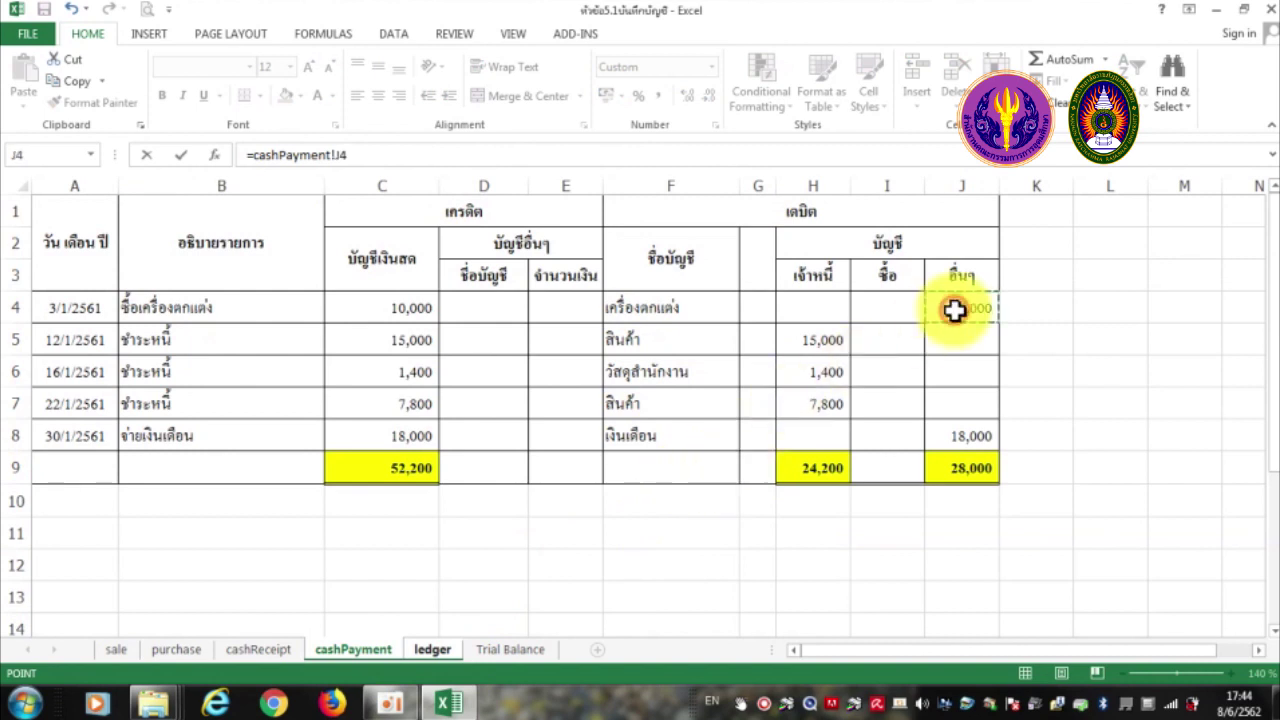
{"action": "key", "text": "Return"}
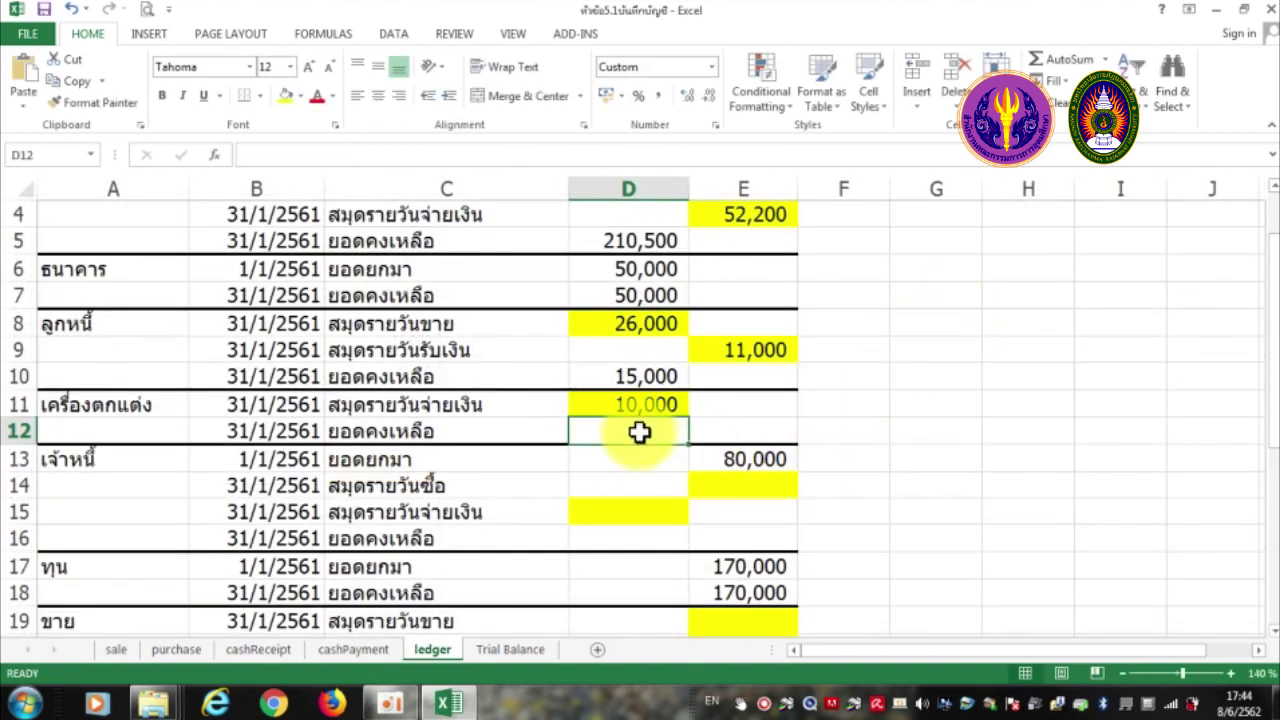
- Set the furnishings account's closing balance in D12 to equal the debit in D11
{"action": "type", "text": "="}
{"action": "left_click", "coordinate": [638, 402]}
{"action": "key", "text": "Return"}
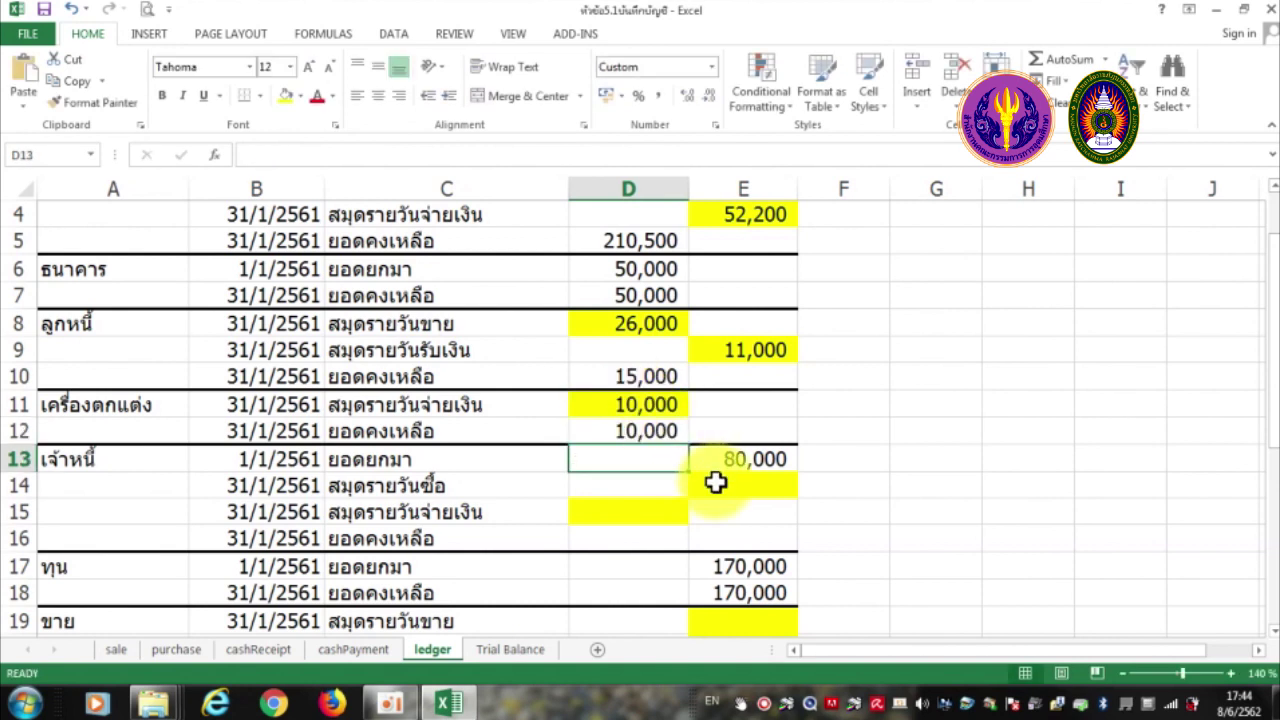
- Link the accounts payable (เจ้าหนี้) credit for the purchases journal in ledger E14 to the total on the purchase sheet
{"action": "scroll", "coordinate": [728, 483], "scroll_direction": "down", "scroll_amount": 2}
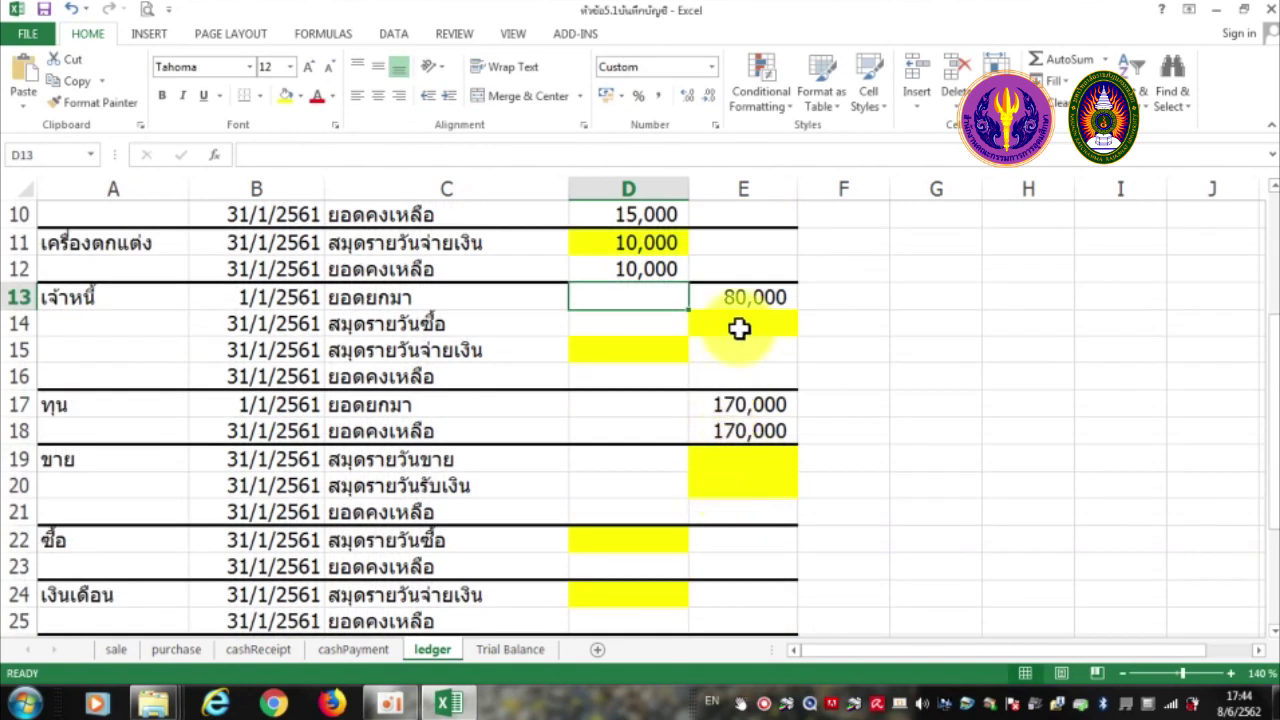
{"action": "left_click", "coordinate": [739, 329]}
{"action": "type", "text": "="}
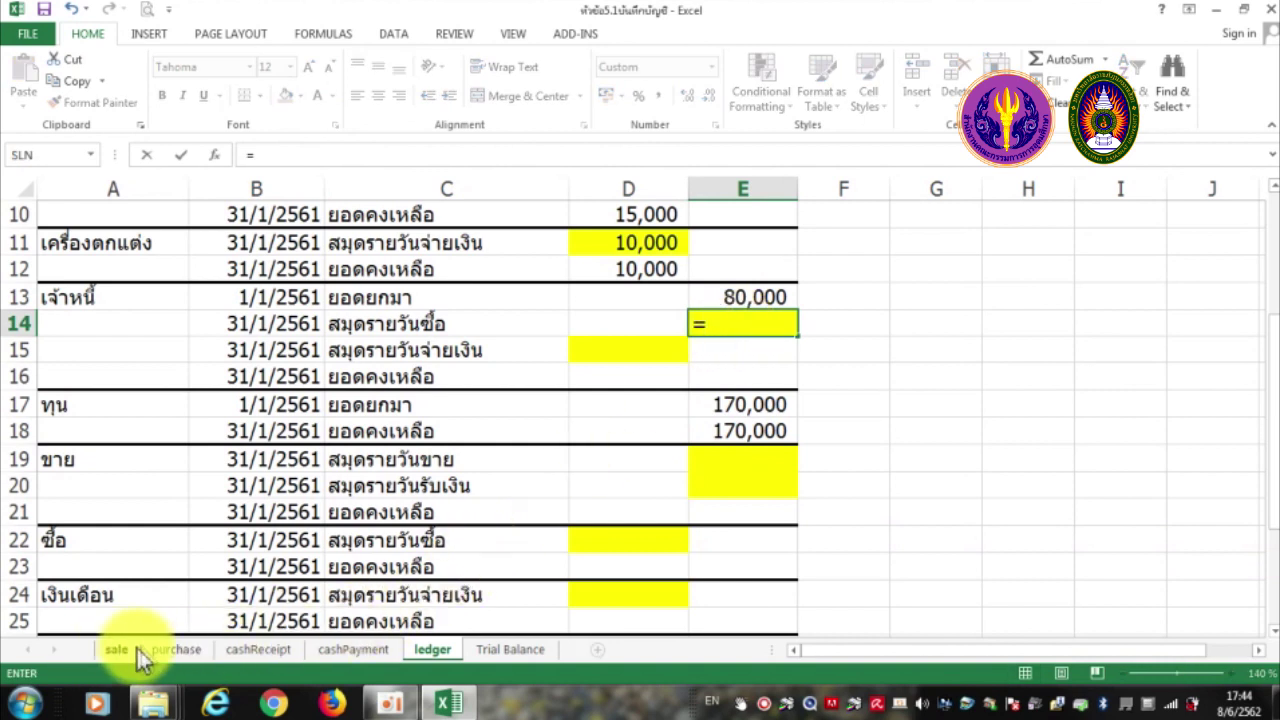
{"action": "left_click", "coordinate": [174, 649]}
{"action": "left_click", "coordinate": [1120, 383]}
{"action": "key", "text": "Return"}
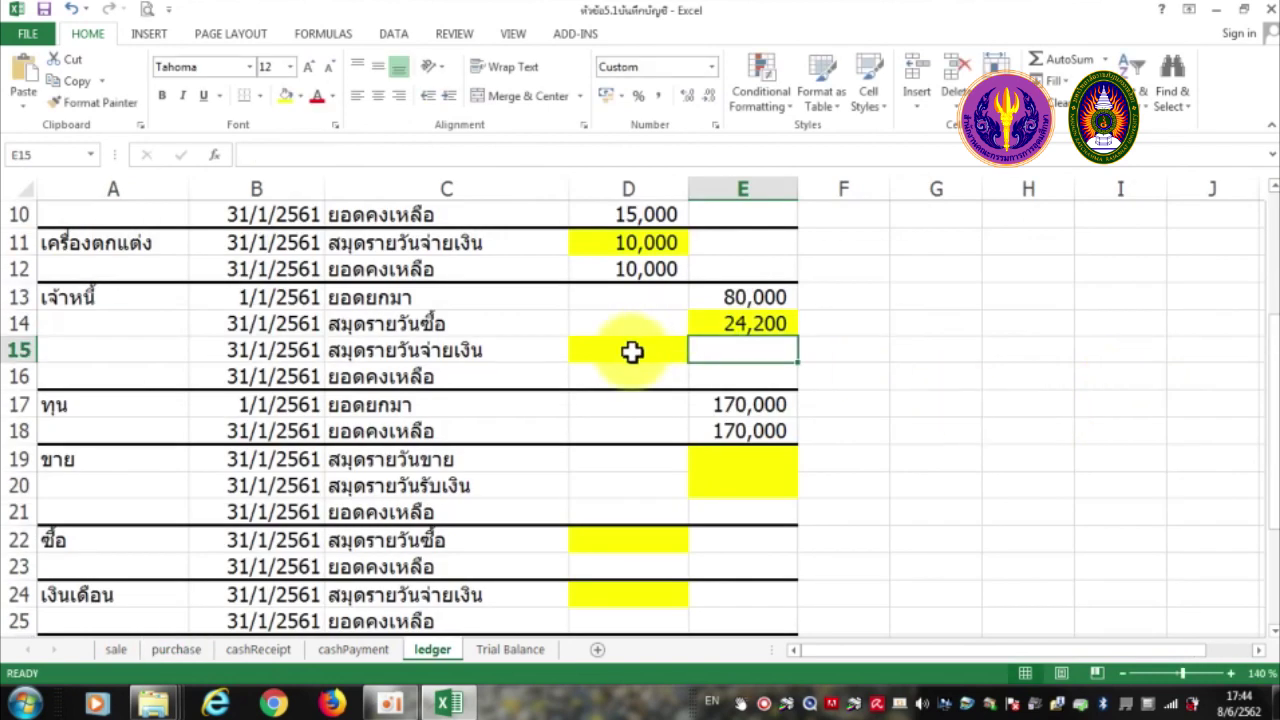
- Link the payable debit for the cash payments journal in ledger D15 to the payables total in cashPayment H9
{"action": "left_click", "coordinate": [632, 351]}
{"action": "type", "text": "="}
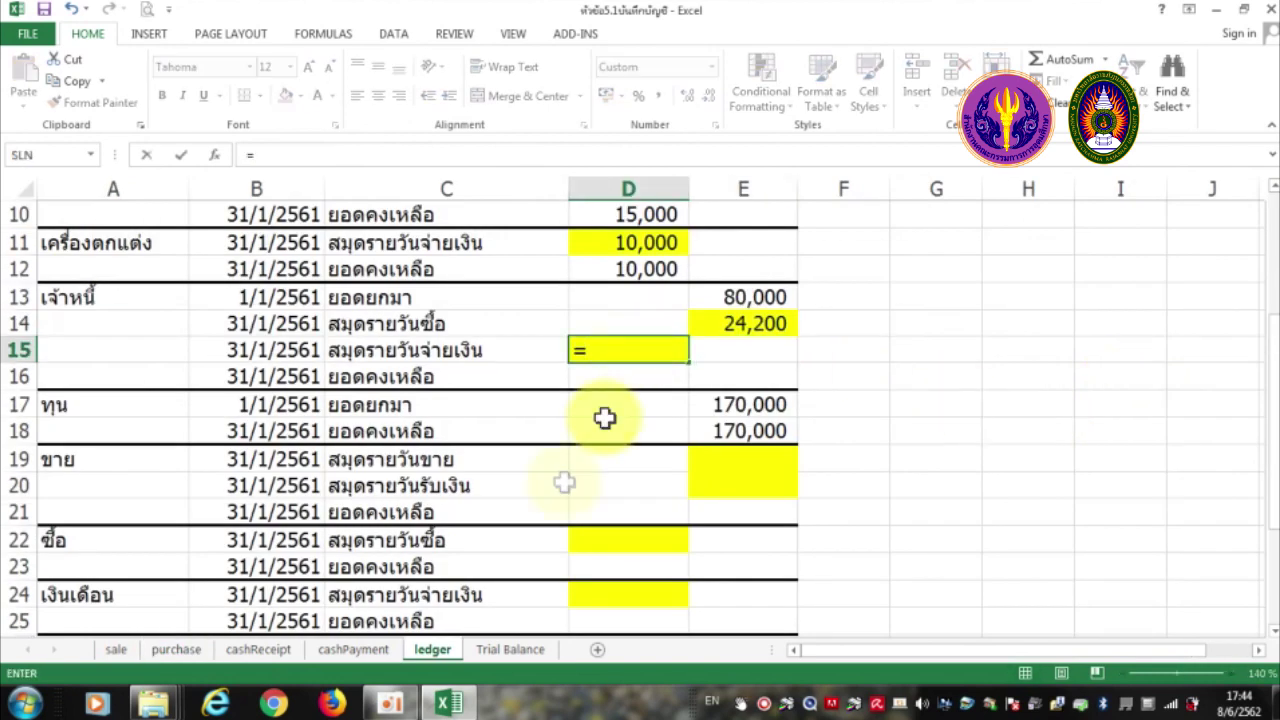
{"action": "left_click", "coordinate": [348, 647]}
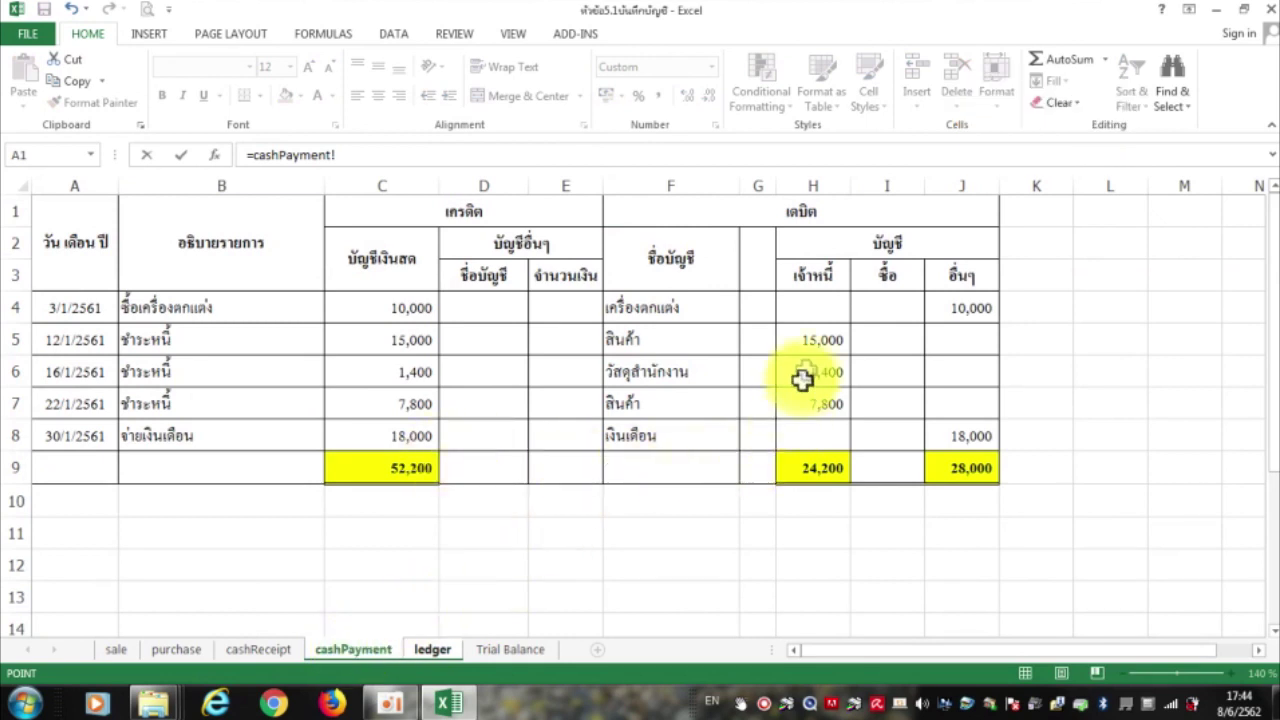
{"action": "left_click", "coordinate": [822, 478]}
{"action": "key", "text": "Return"}
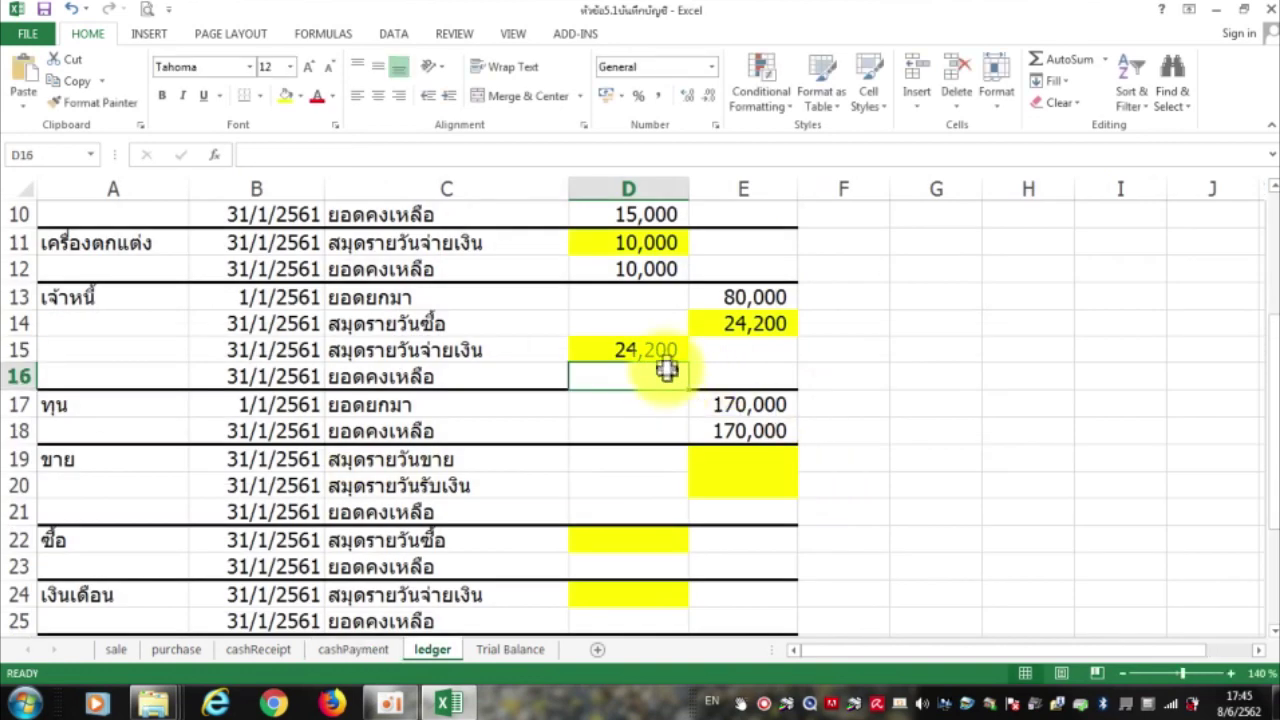
- Calculate the accounts payable closing balance in E16 as =E13+E14-D15
{"action": "left_click", "coordinate": [737, 376]}
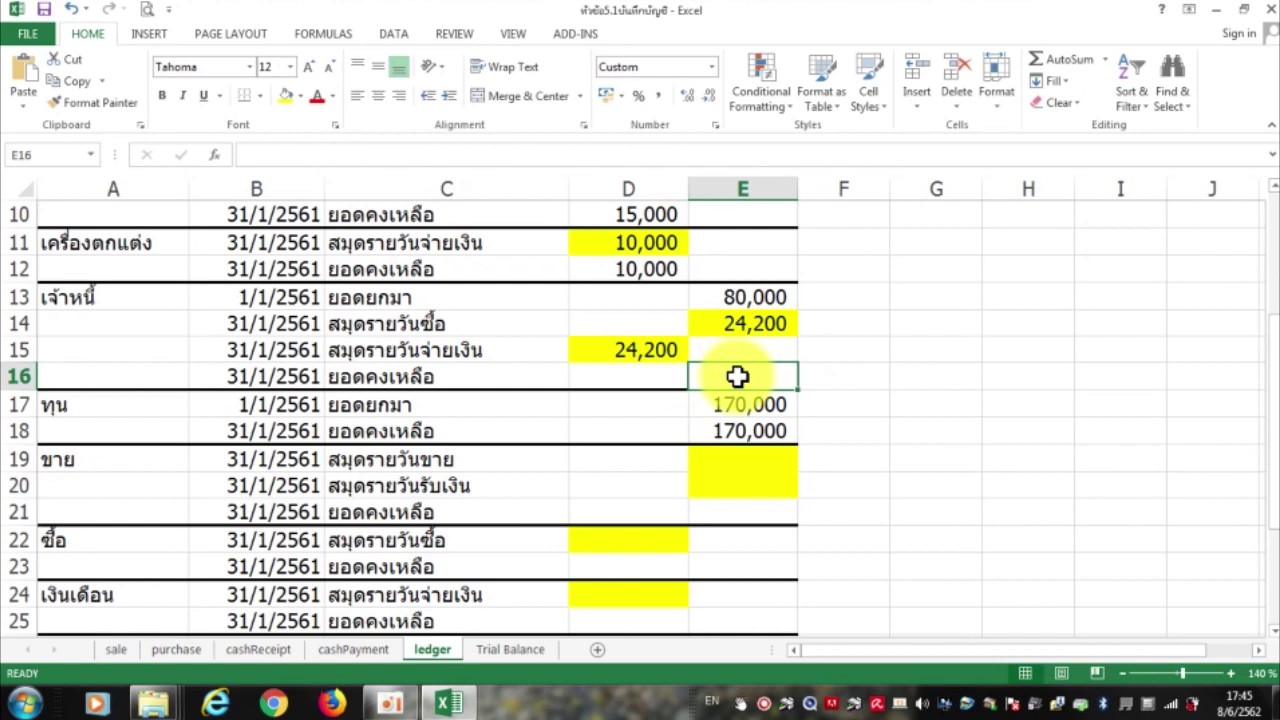
{"action": "type", "text": "="}
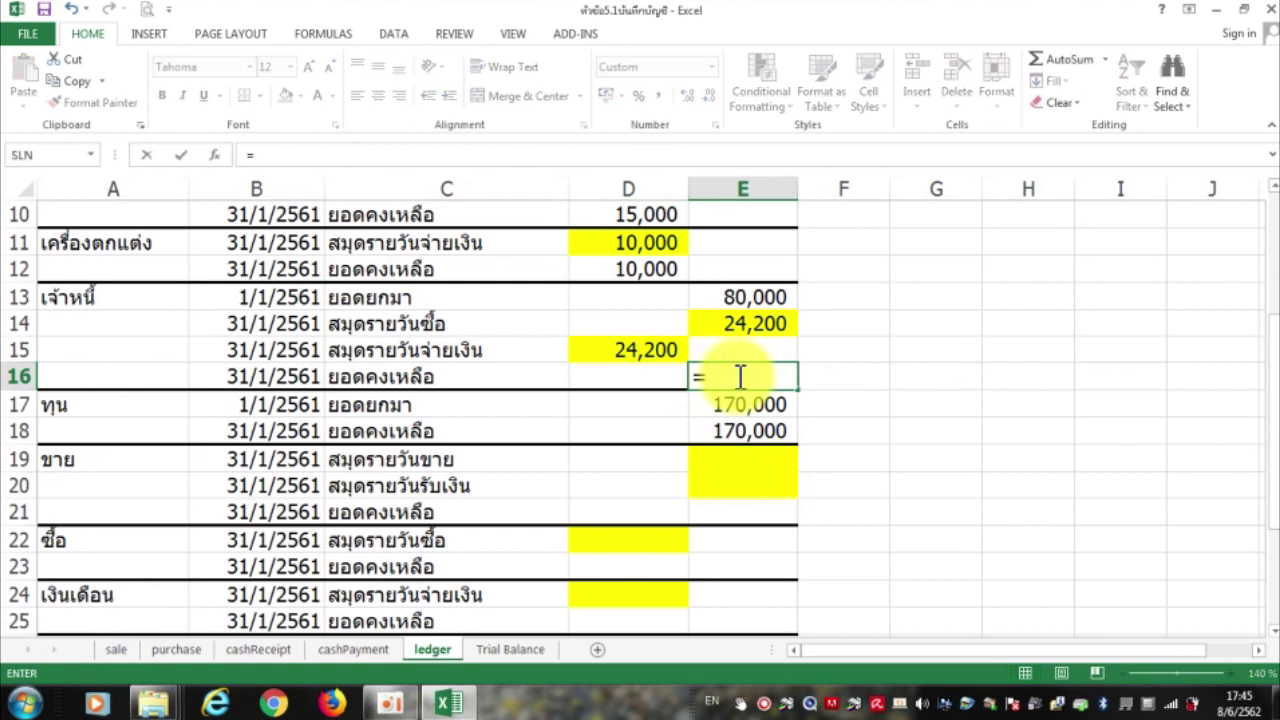
{"action": "left_click", "coordinate": [755, 298]}
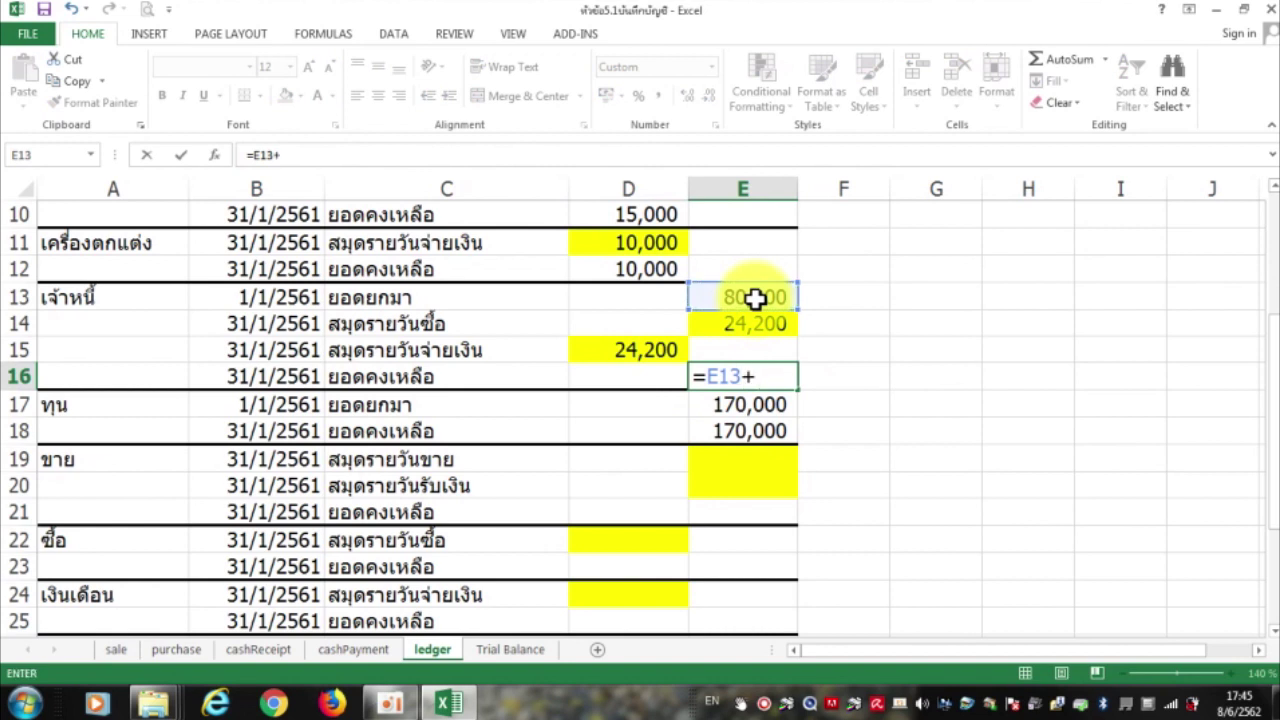
{"action": "type", "text": "+"}
{"action": "left_click", "coordinate": [754, 326]}
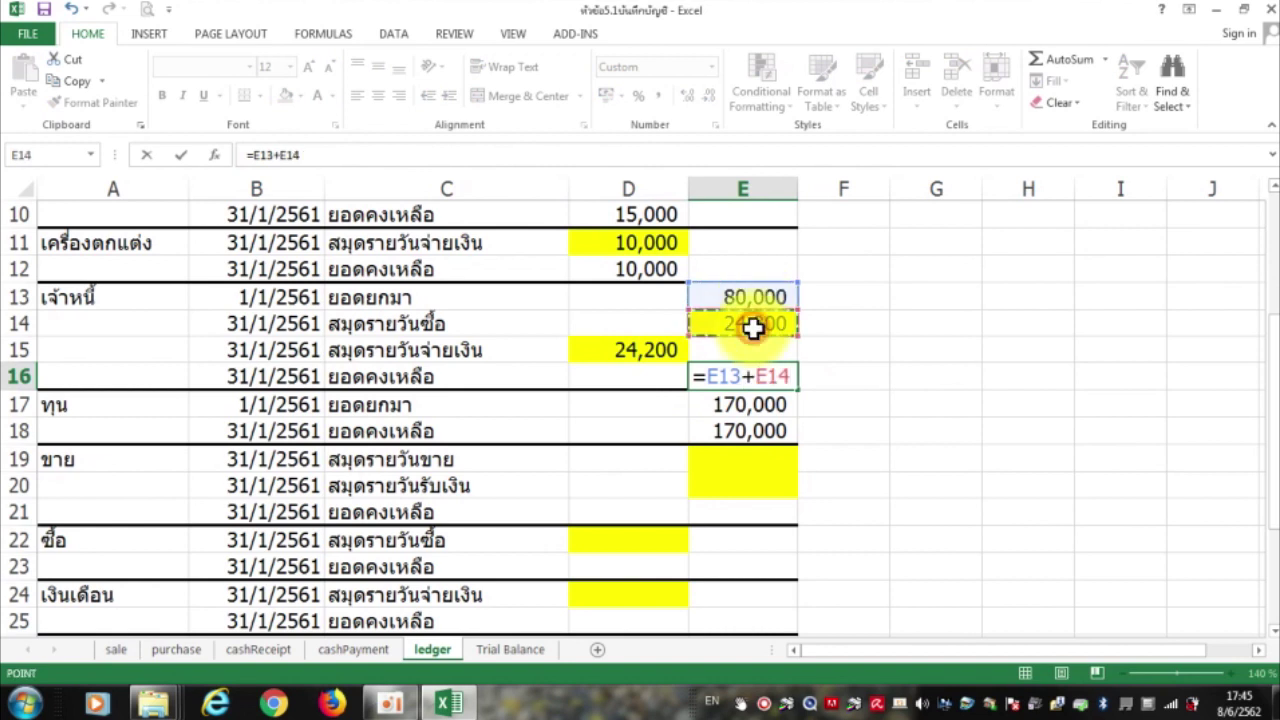
{"action": "type", "text": "-"}
{"action": "left_click", "coordinate": [669, 346]}
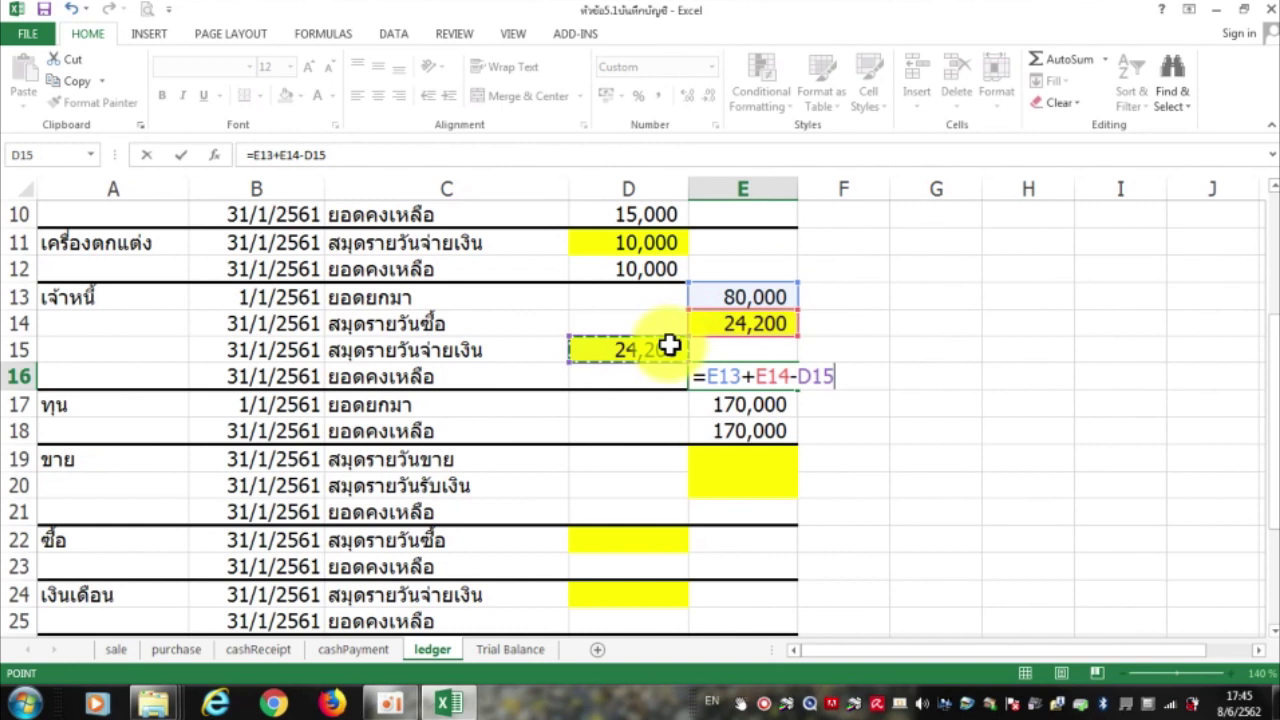
{"action": "key", "text": "Return"}
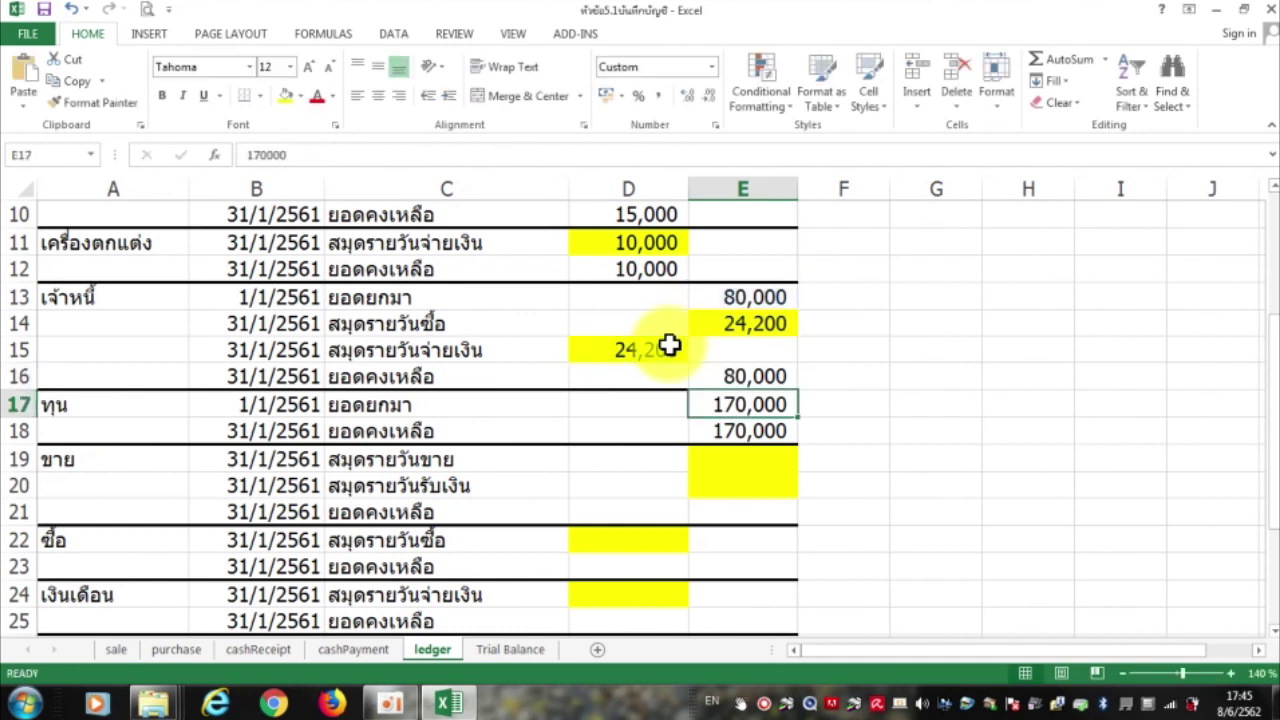
- Link the sales account (ขาย) credit for the sales journal in ledger E19 to the total on the sale sheet
{"action": "left_click", "coordinate": [746, 376]}
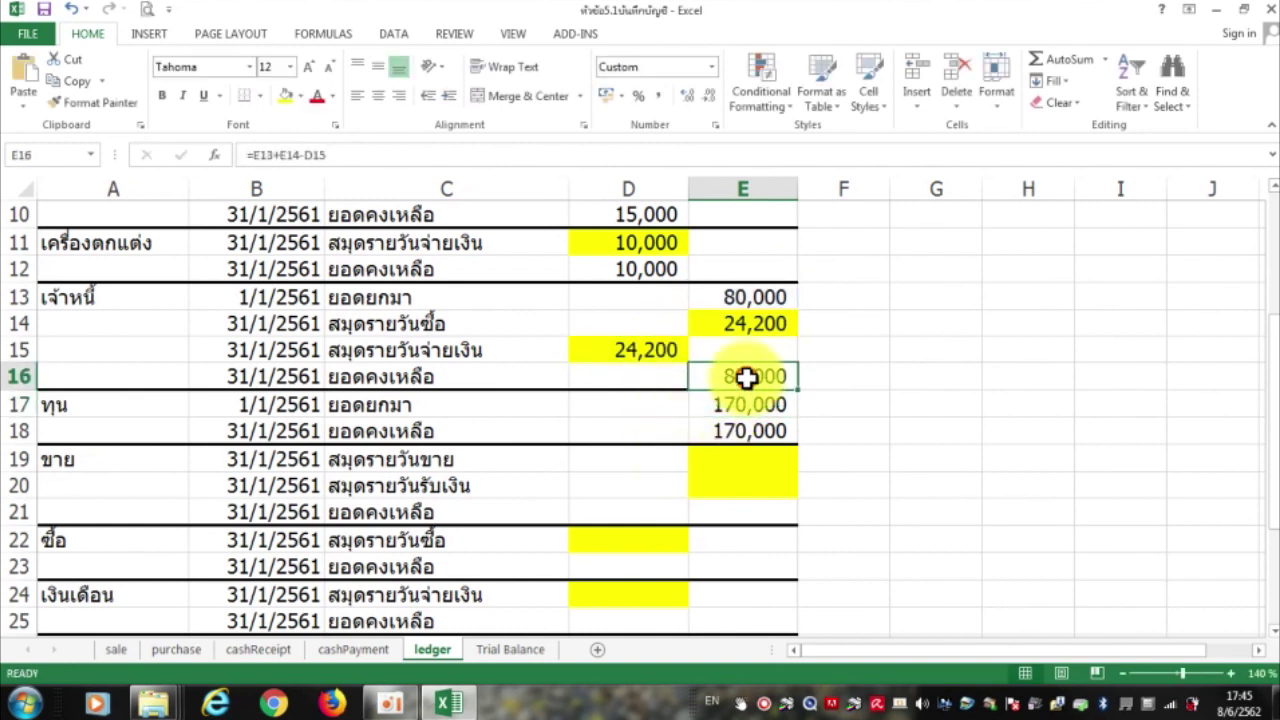
{"action": "left_click", "coordinate": [720, 463]}
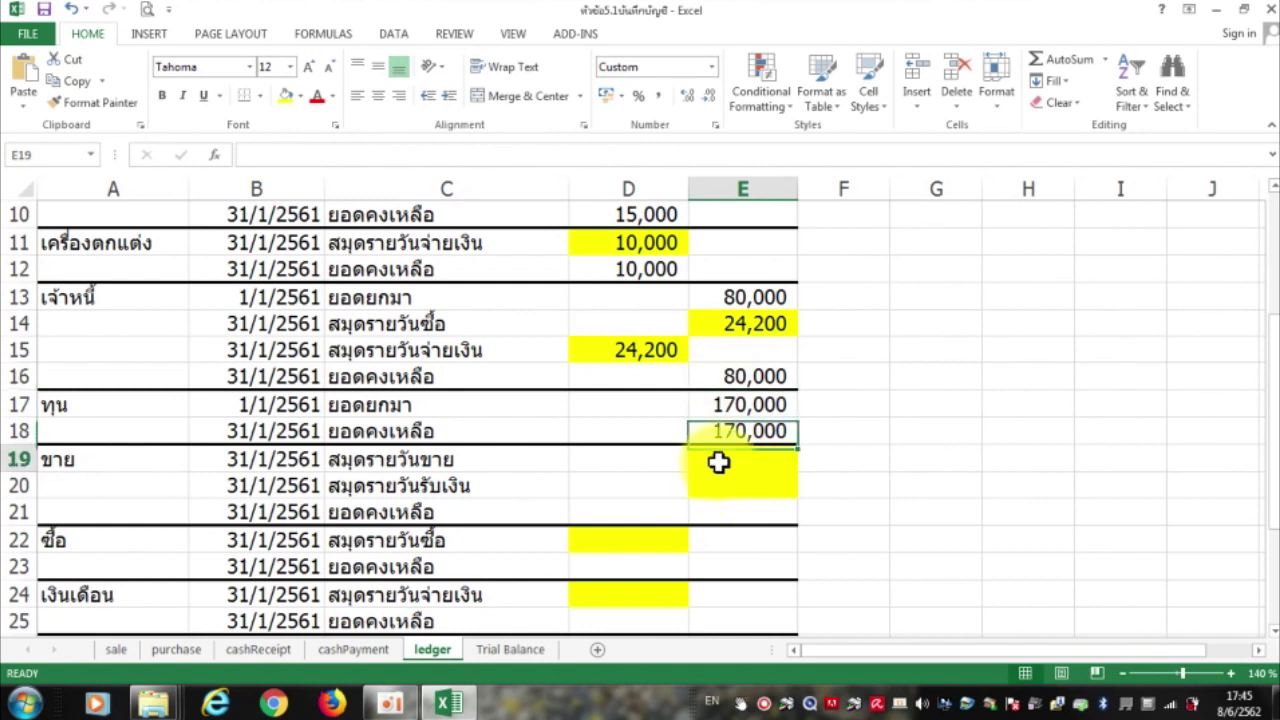
{"action": "type", "text": "="}
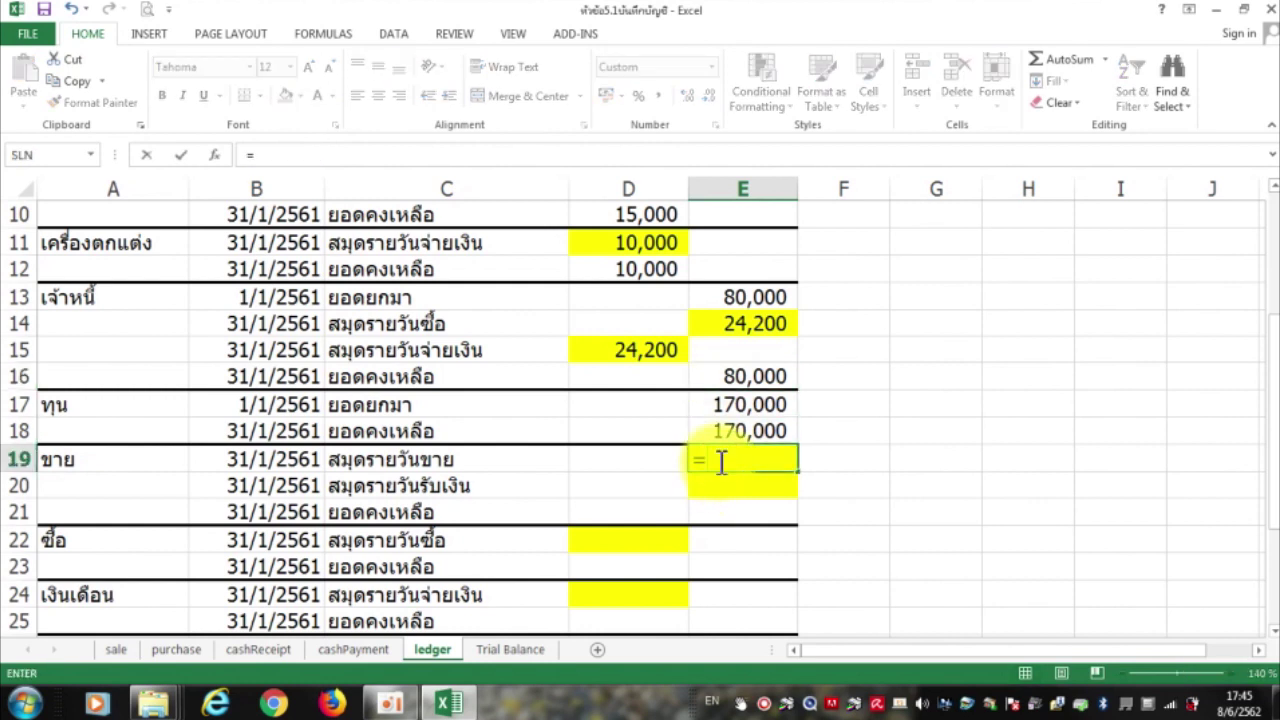
{"action": "left_click", "coordinate": [118, 649]}
{"action": "left_click", "coordinate": [1120, 326]}
{"action": "key", "text": "Return"}
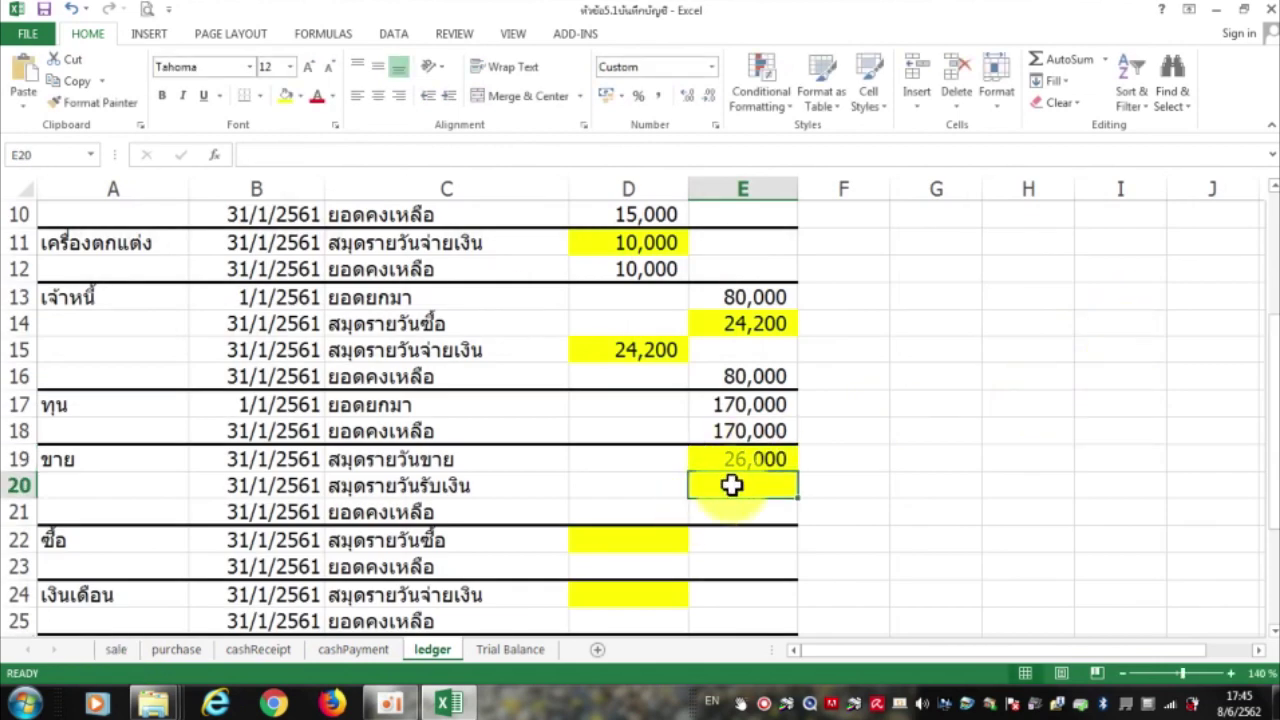
- Link the sales credit for the cash receipts journal in ledger E20 to the sales total in cashReceipt H7
{"action": "type", "text": "="}
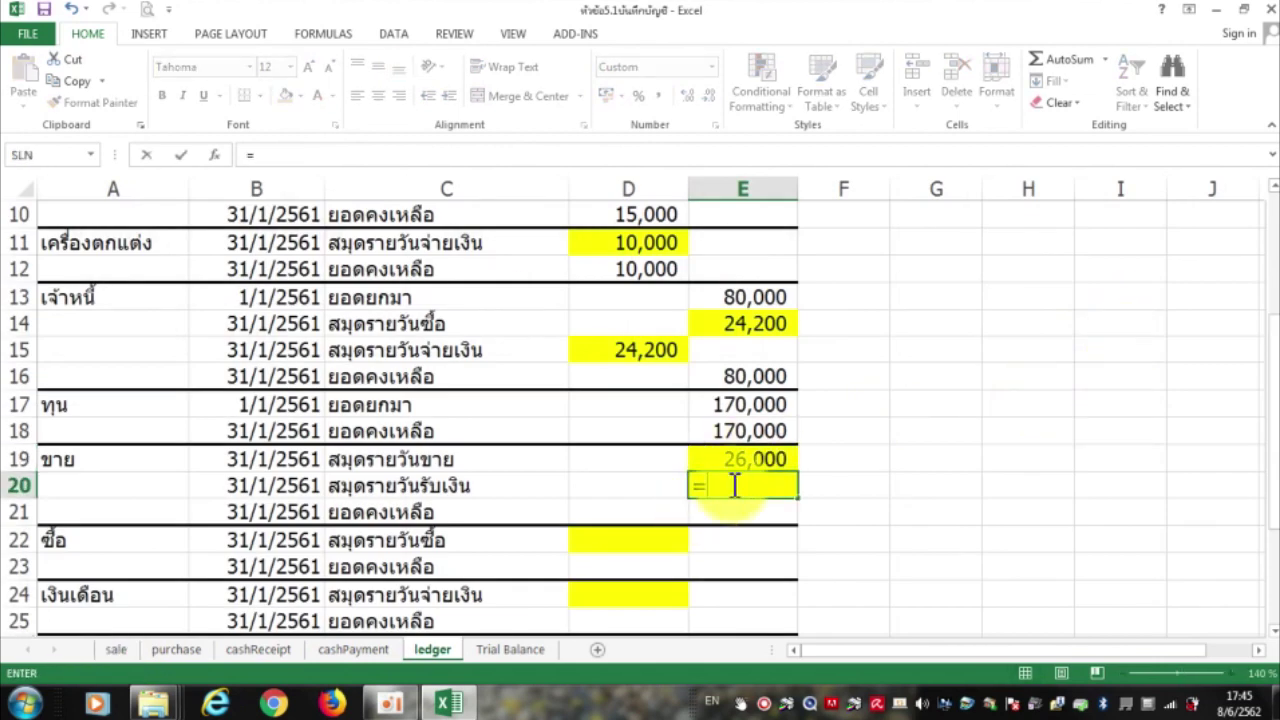
{"action": "left_click", "coordinate": [262, 650]}
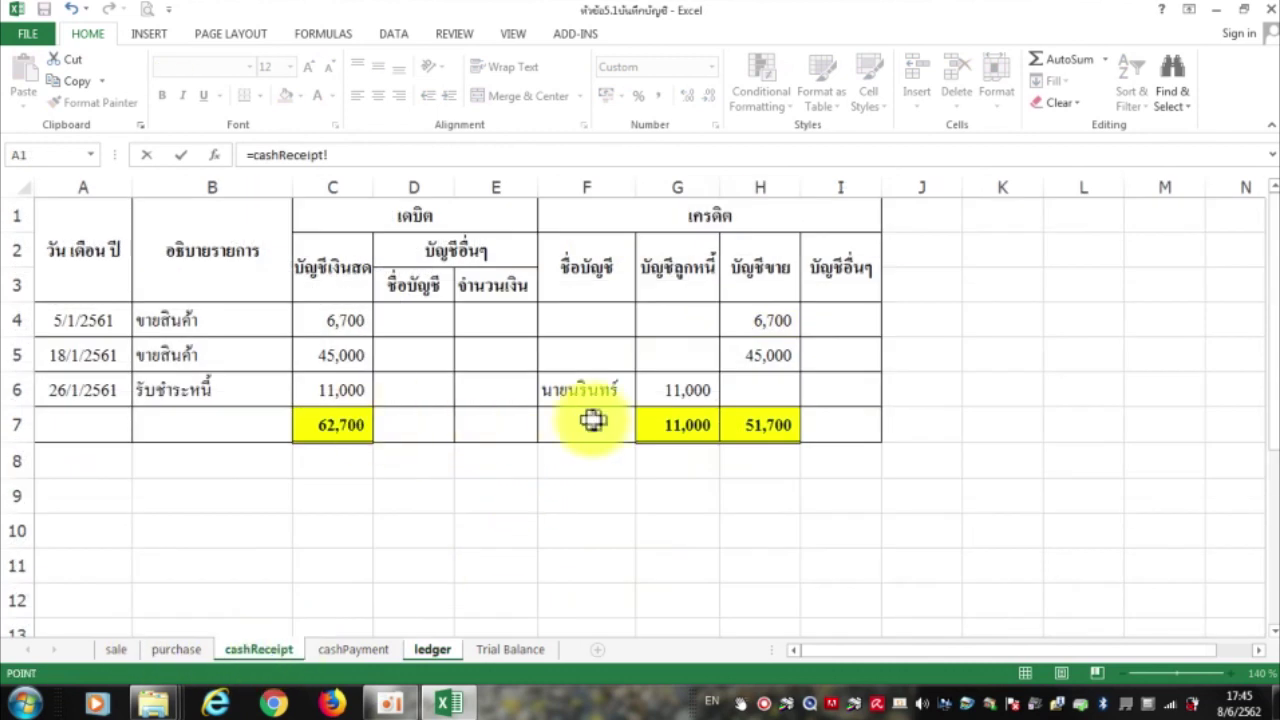
{"action": "left_click", "coordinate": [758, 425]}
{"action": "key", "text": "Return"}
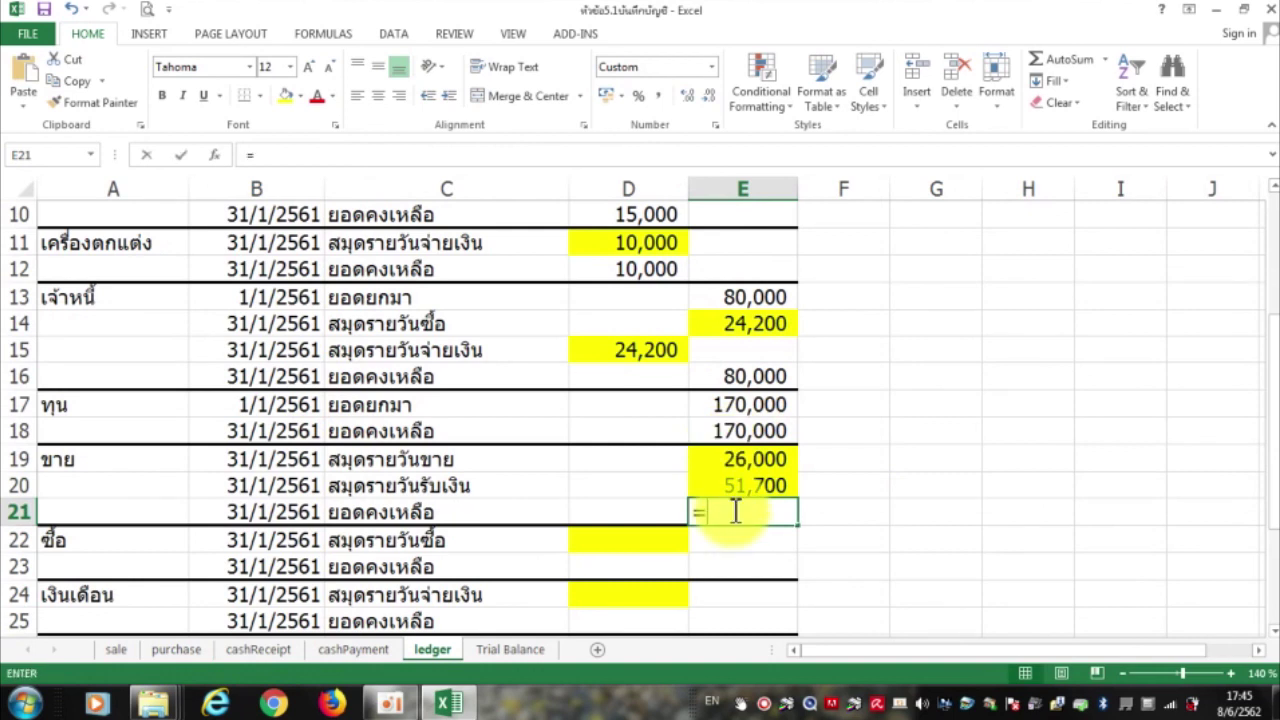
- Calculate the sales account's closing balance in ledger E21 as =E19+E20
{"action": "type", "text": "="}
{"action": "left_click", "coordinate": [745, 458]}
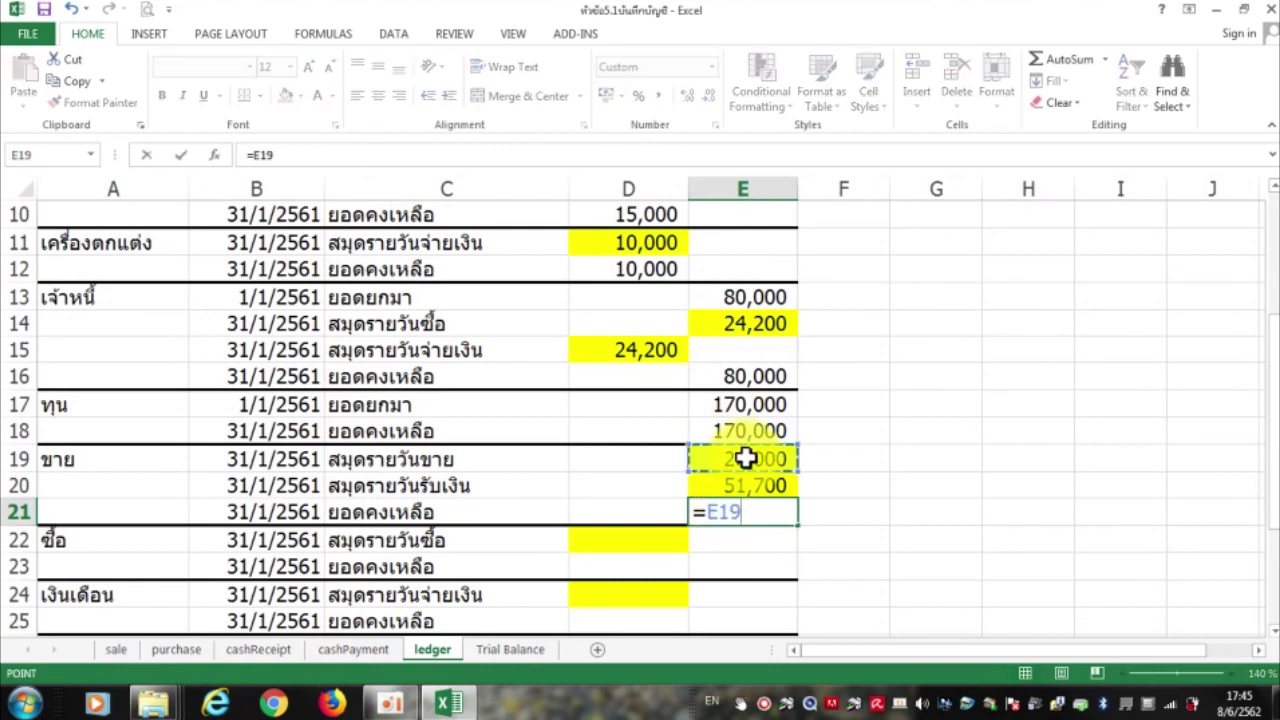
{"action": "type", "text": "+"}
{"action": "left_click", "coordinate": [747, 484]}
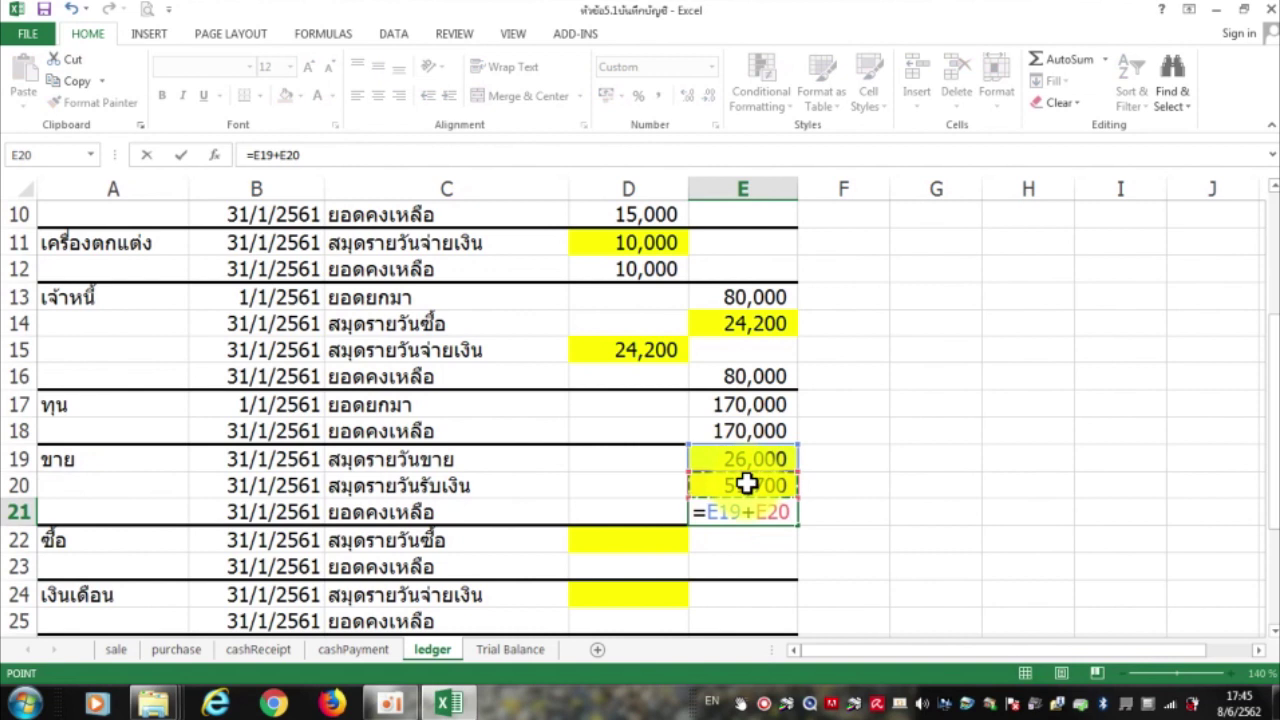
{"action": "key", "text": "Return"}
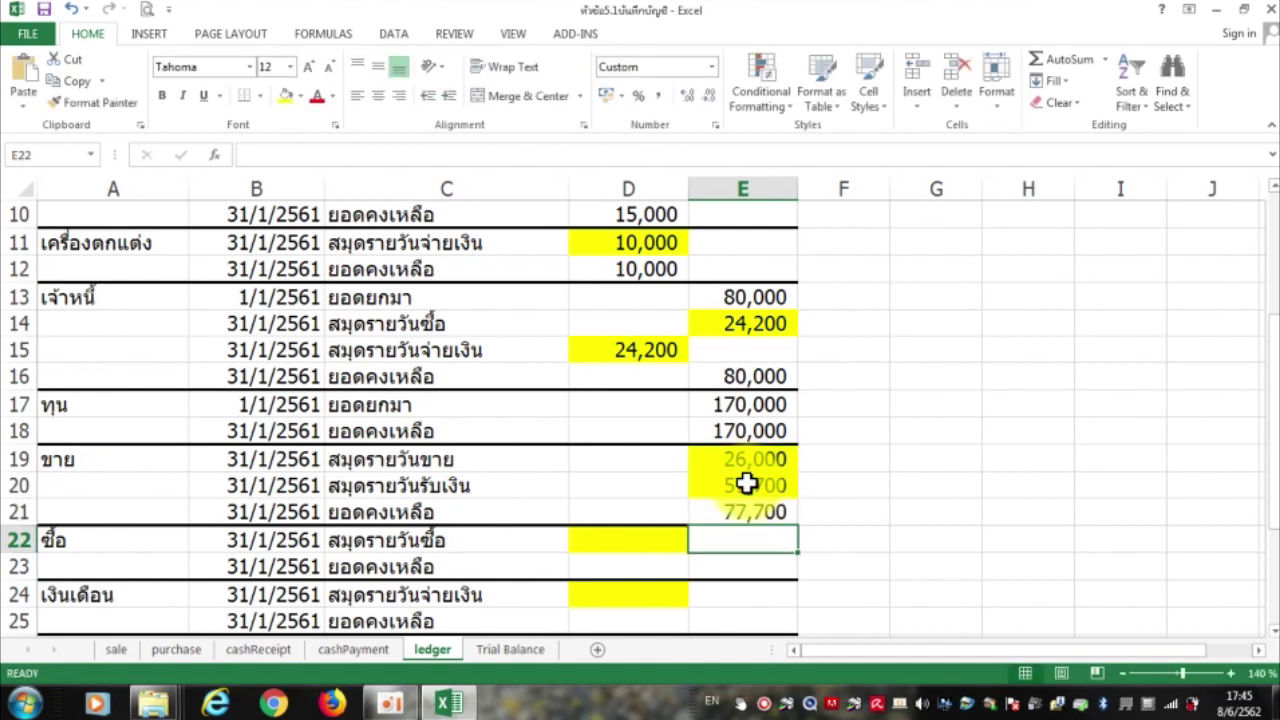
- Link the purchases account (ซื้อ) debit for the purchases journal in ledger D22 to the total in purchase G4
{"action": "scroll", "coordinate": [747, 484], "scroll_direction": "down", "scroll_amount": 1}
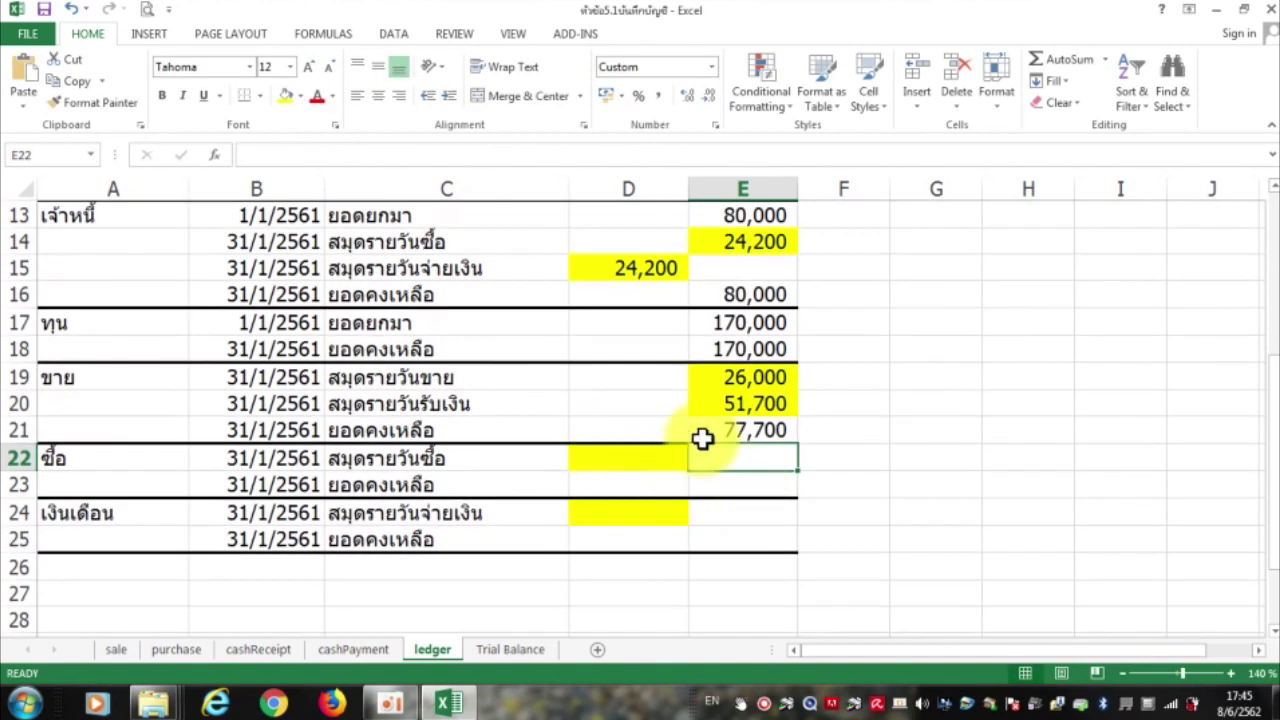
{"action": "scroll", "coordinate": [711, 369], "scroll_direction": "down", "scroll_amount": 1}
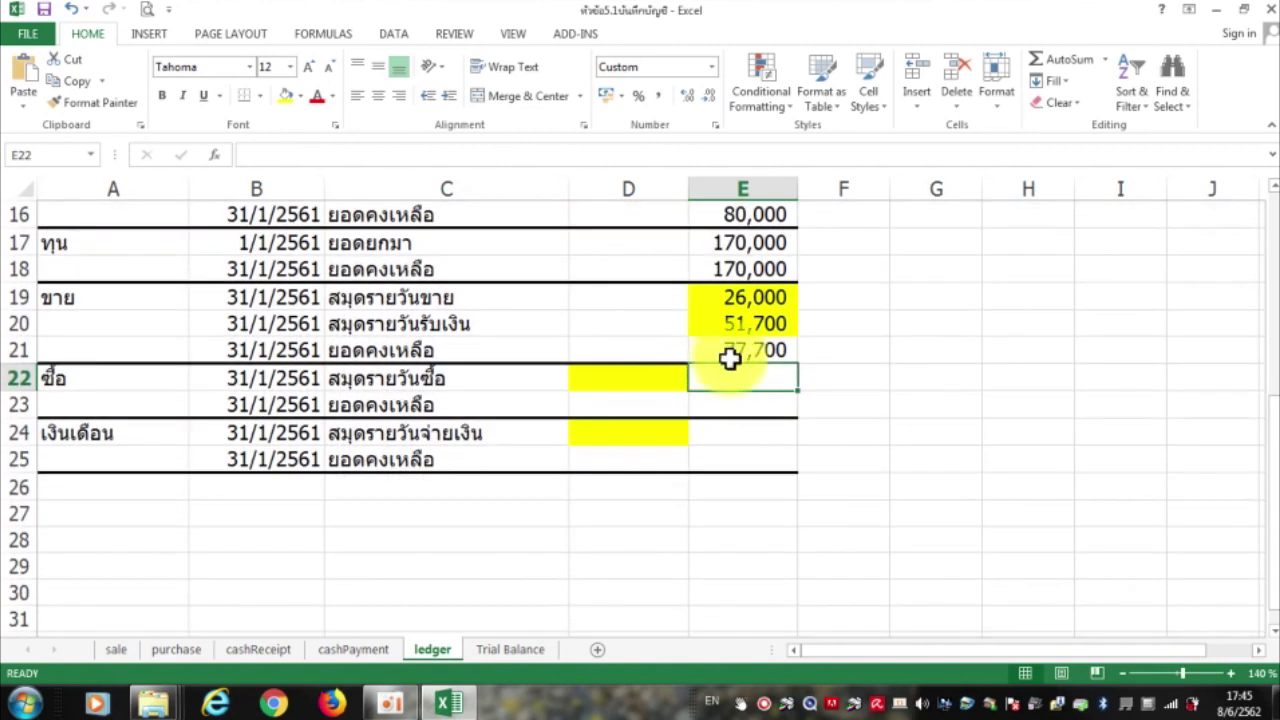
{"action": "left_click", "coordinate": [730, 352]}
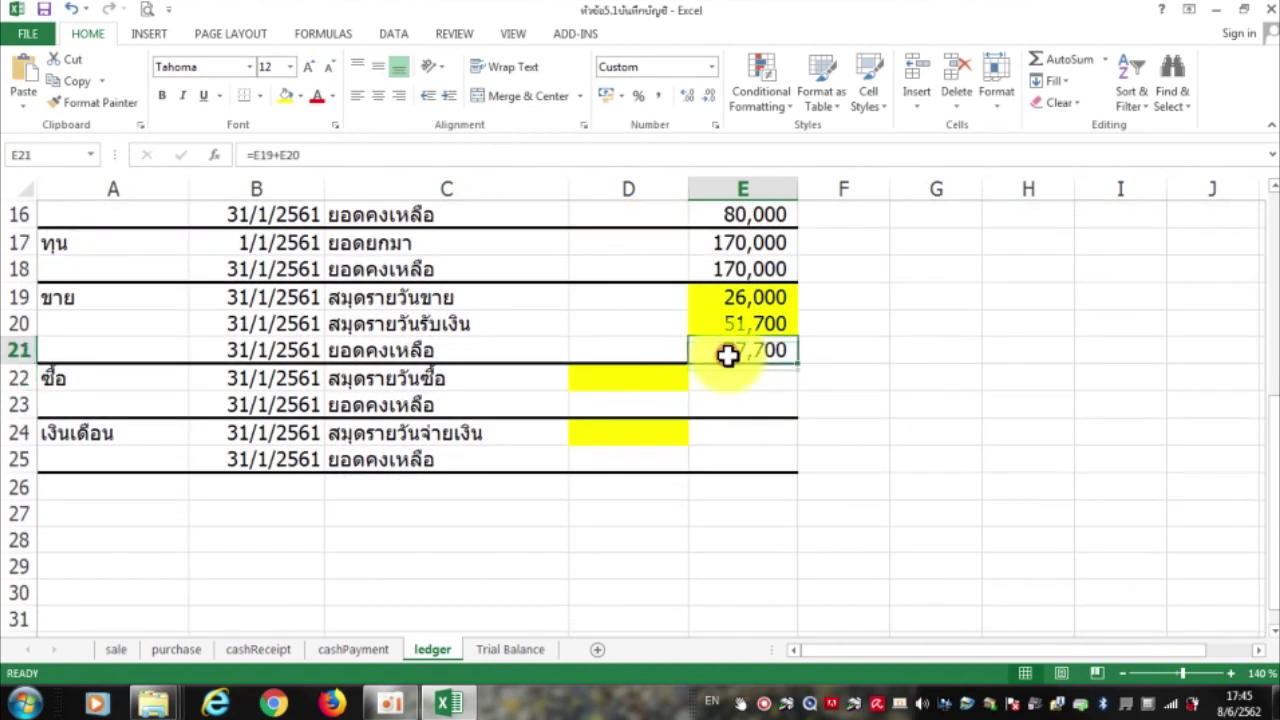
{"action": "left_click", "coordinate": [621, 382]}
{"action": "type", "text": "="}
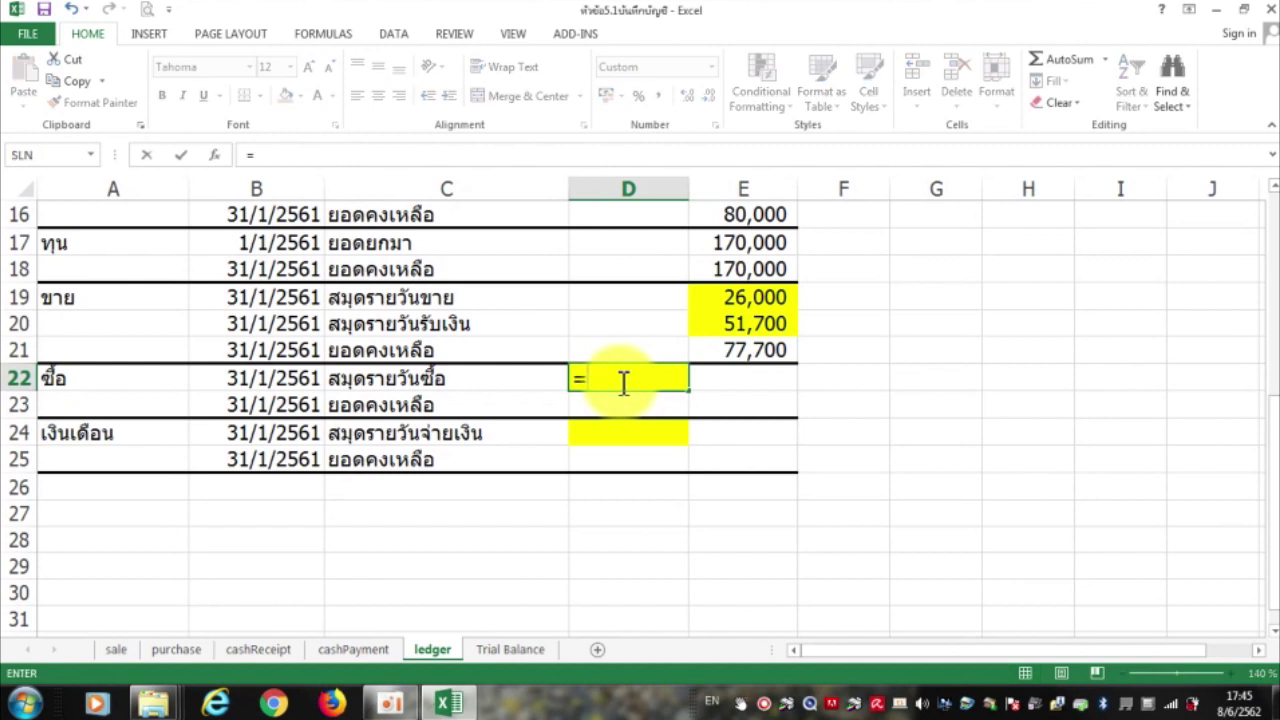
{"action": "left_click", "coordinate": [178, 651]}
{"action": "left_click", "coordinate": [1145, 386]}
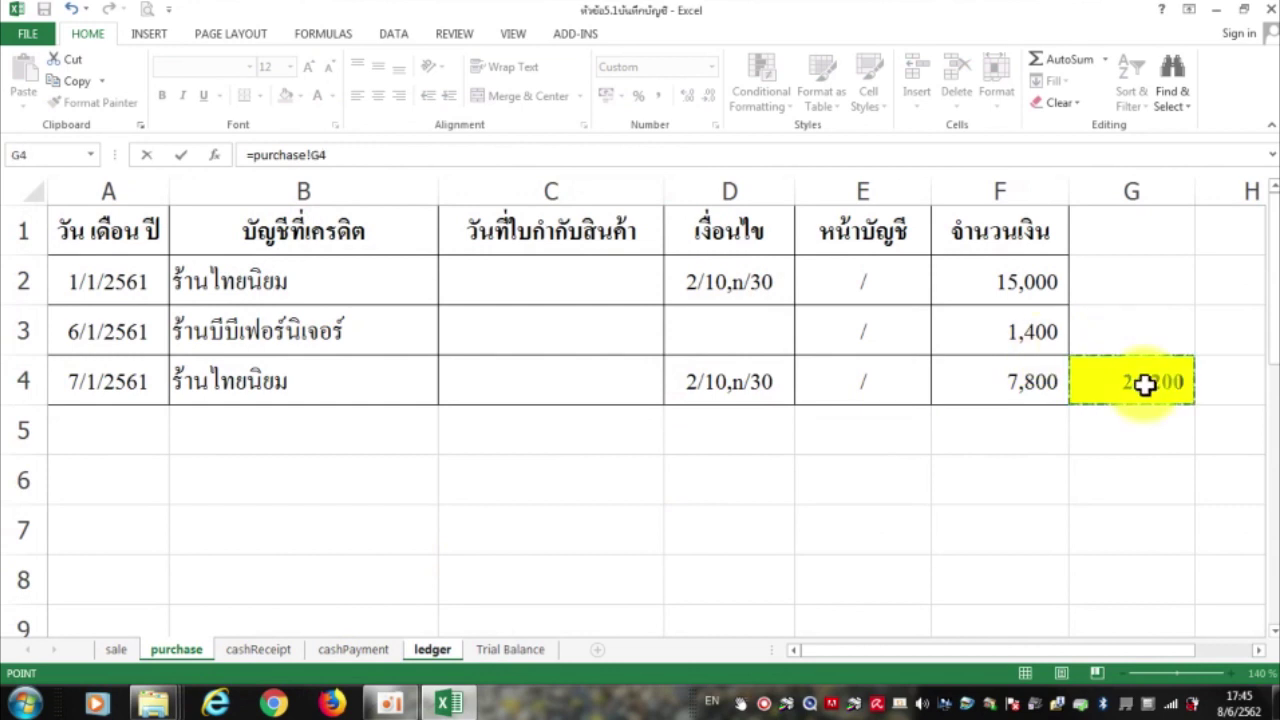
{"action": "key", "text": "Return"}
- Set the purchases account's closing balance in ledger D23 to equal the debit in D22
{"action": "type", "text": "="}
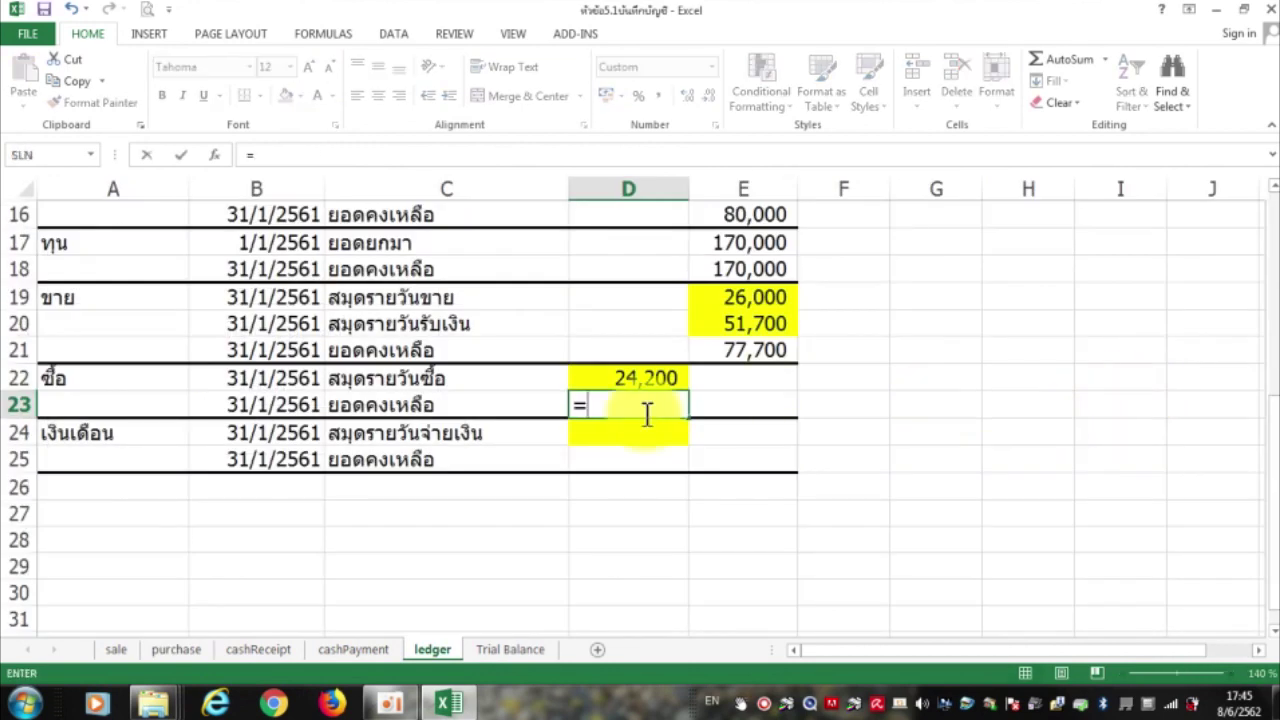
{"action": "left_click", "coordinate": [650, 377]}
{"action": "key", "text": "Return"}
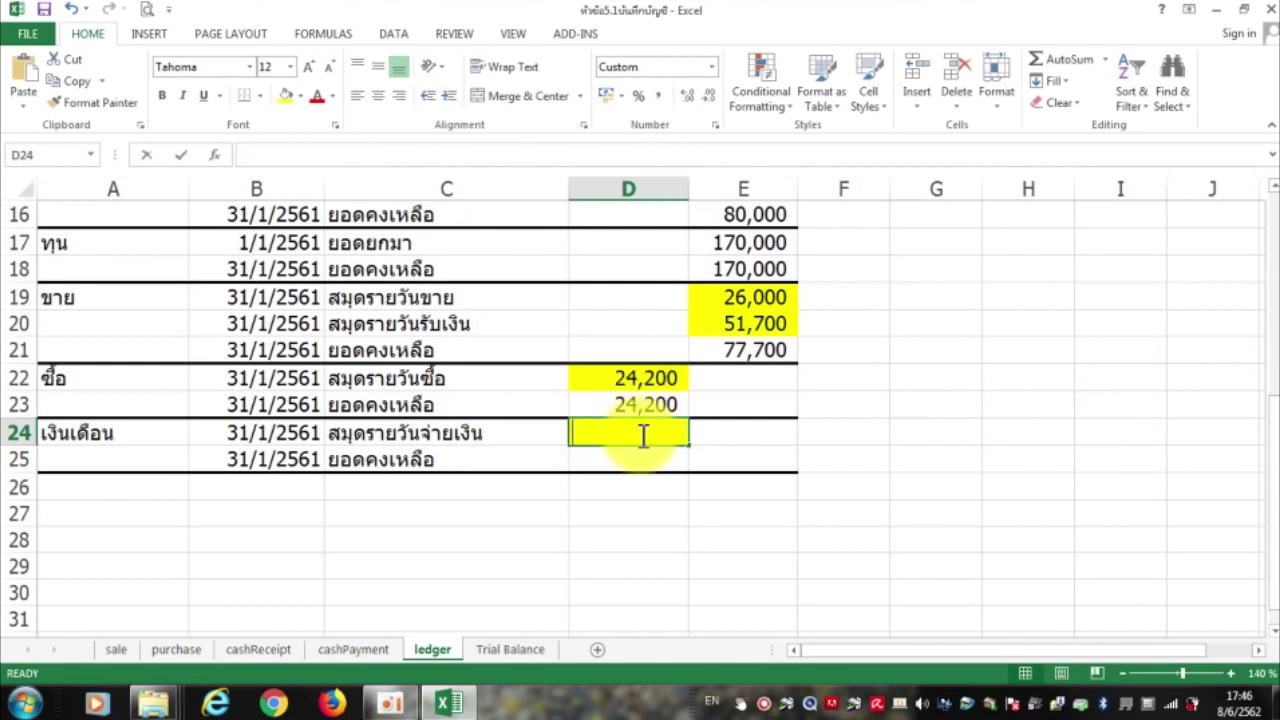
- Link the salary account (เงินเดือน) debit in ledger D24 to the salary payment in cashPayment J8
{"action": "type", "text": "="}
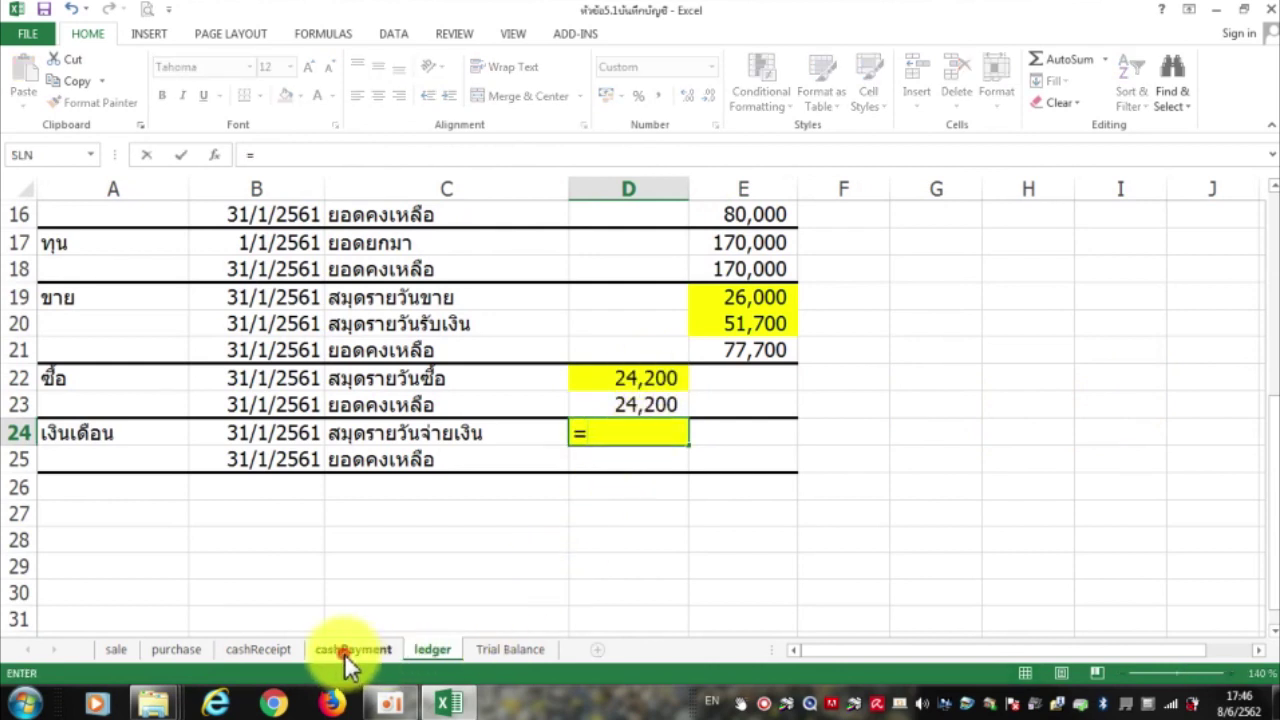
{"action": "left_click", "coordinate": [344, 653]}
{"action": "left_click", "coordinate": [946, 440]}
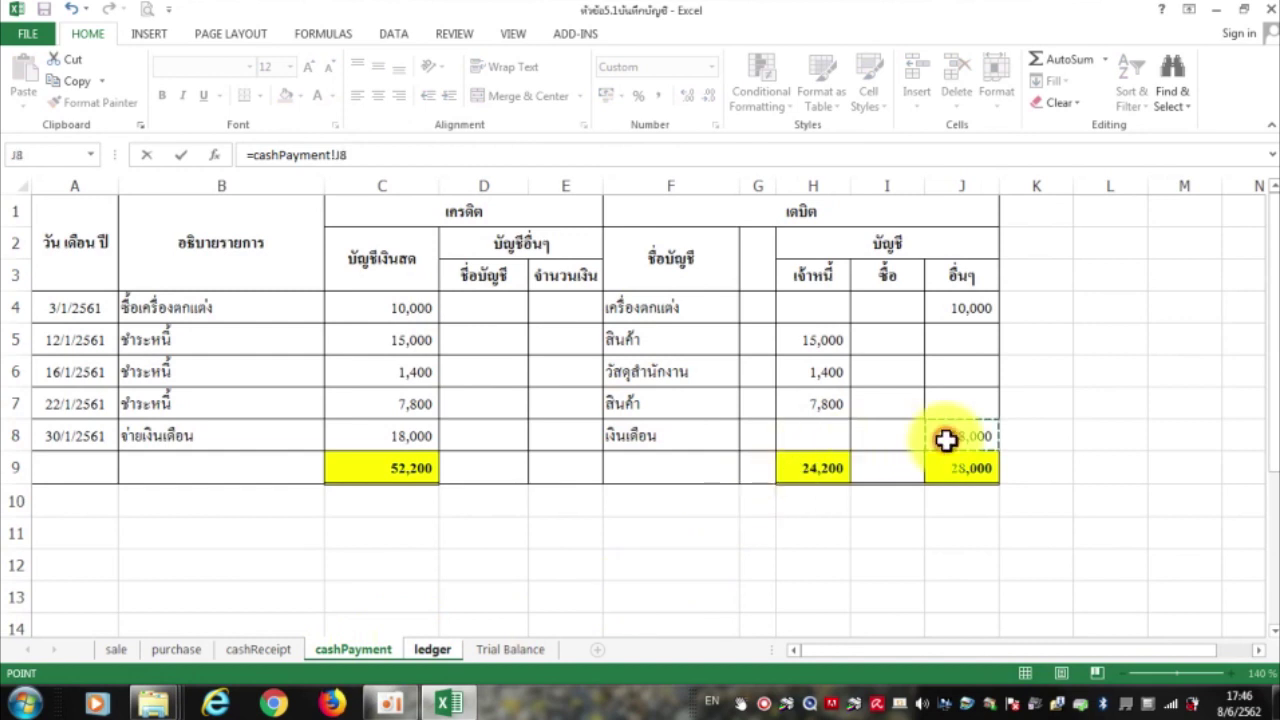
{"action": "key", "text": "Return"}
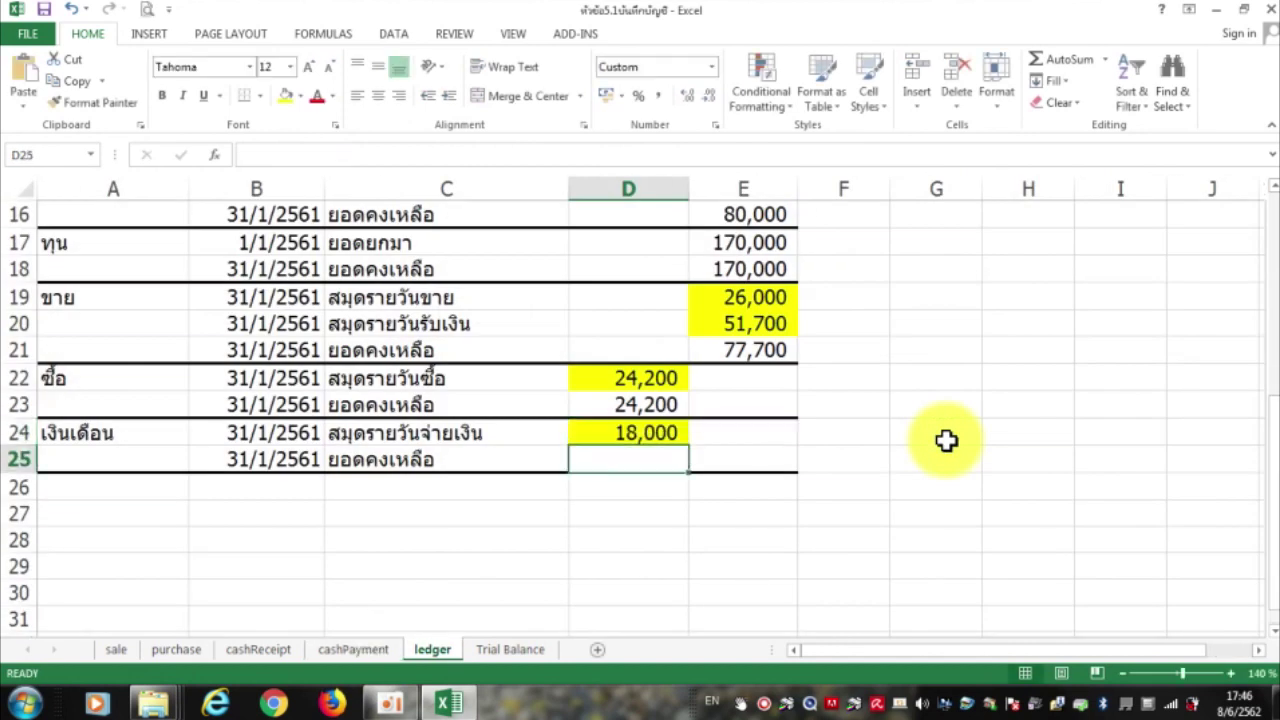
- Set the salary account's closing balance in ledger D25 to equal the debit in D24
{"action": "type", "text": "="}
{"action": "left_click", "coordinate": [646, 432]}
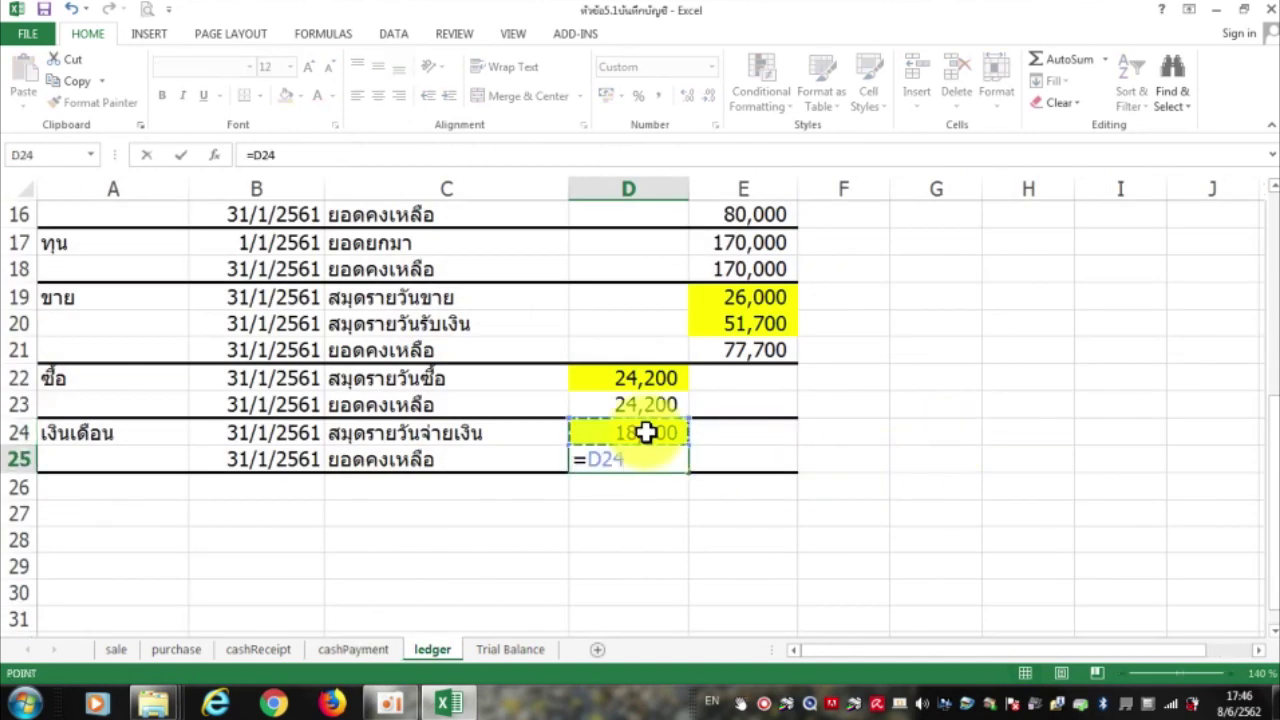
{"action": "key", "text": "Return"}
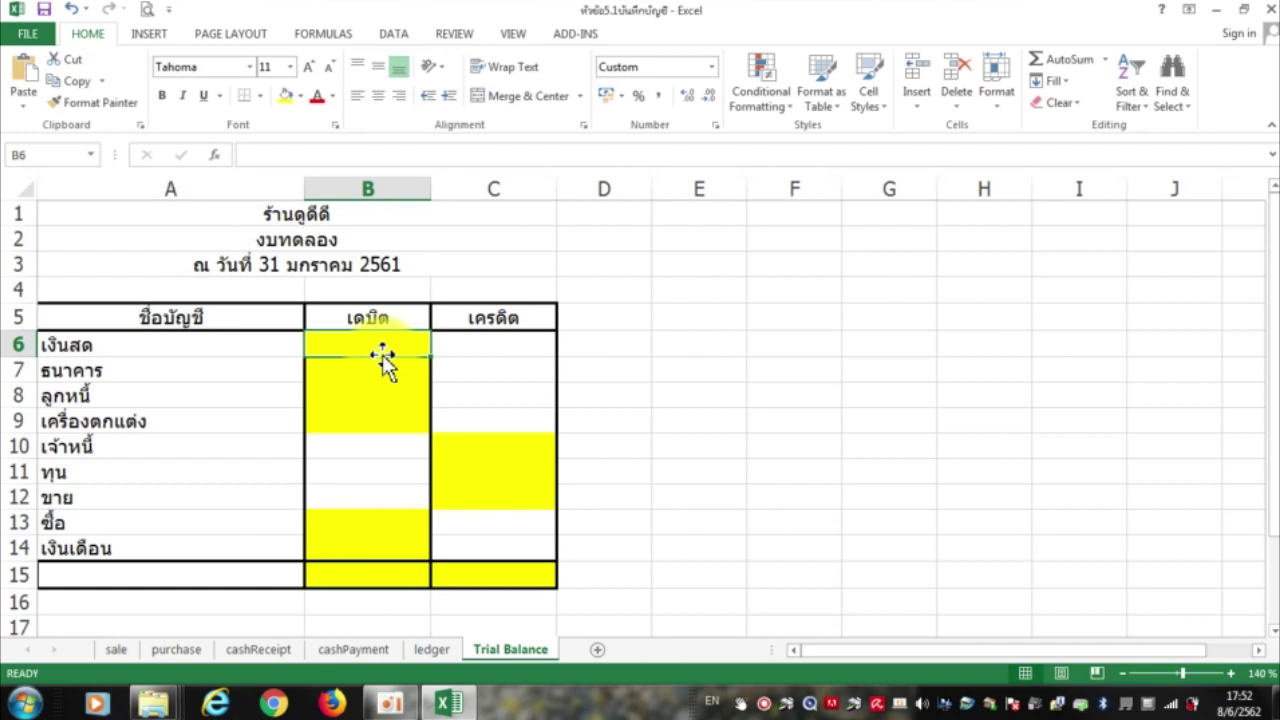
{"action": "left_click", "coordinate": [361, 584]}
{"action": "left_click", "coordinate": [360, 578]}
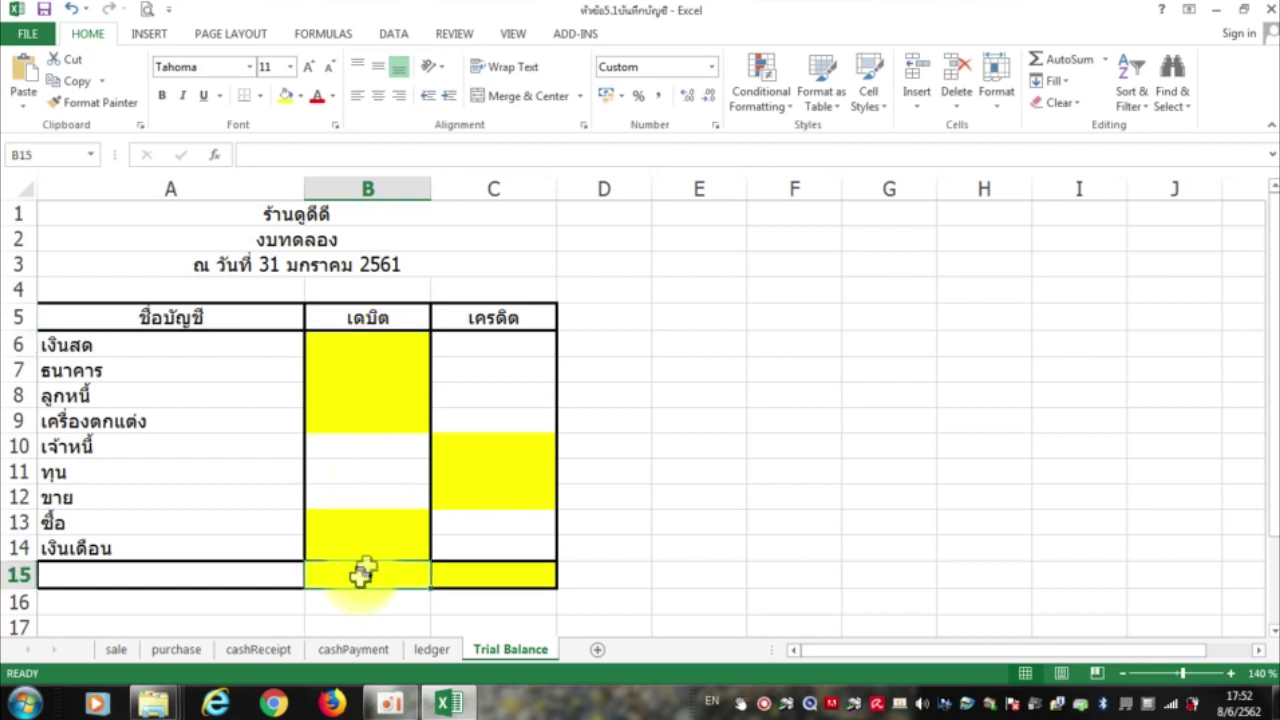
{"action": "left_click", "coordinate": [486, 576]}
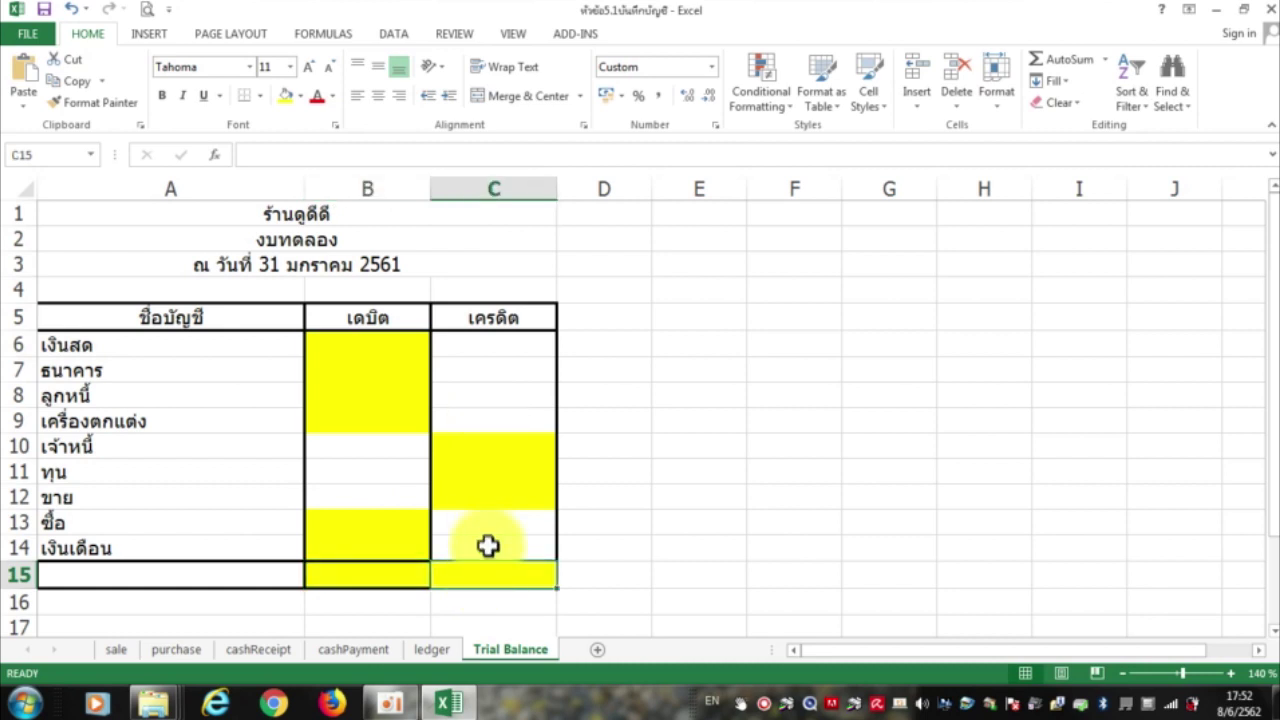
- Link the cash (เงินสด) debit in Trial Balance B6 to the cash closing balance in ledger D5
{"action": "left_click", "coordinate": [387, 347]}
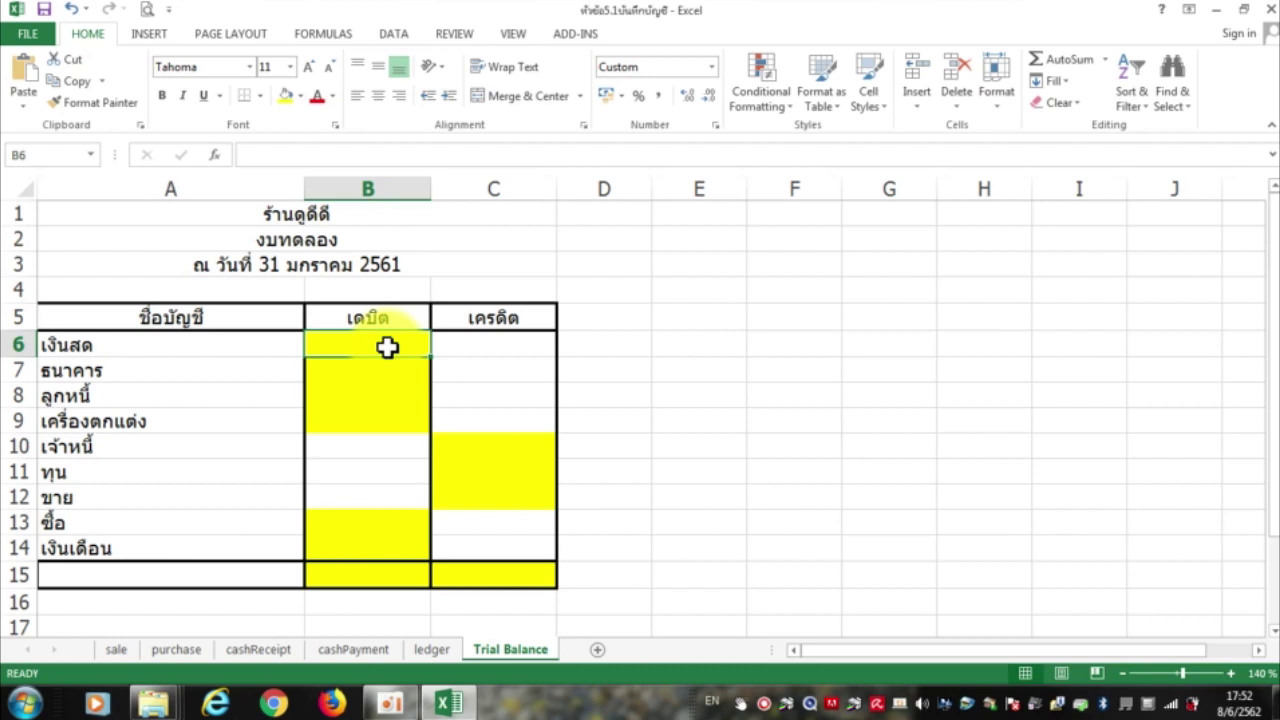
{"action": "type", "text": "="}
{"action": "left_click", "coordinate": [431, 649]}
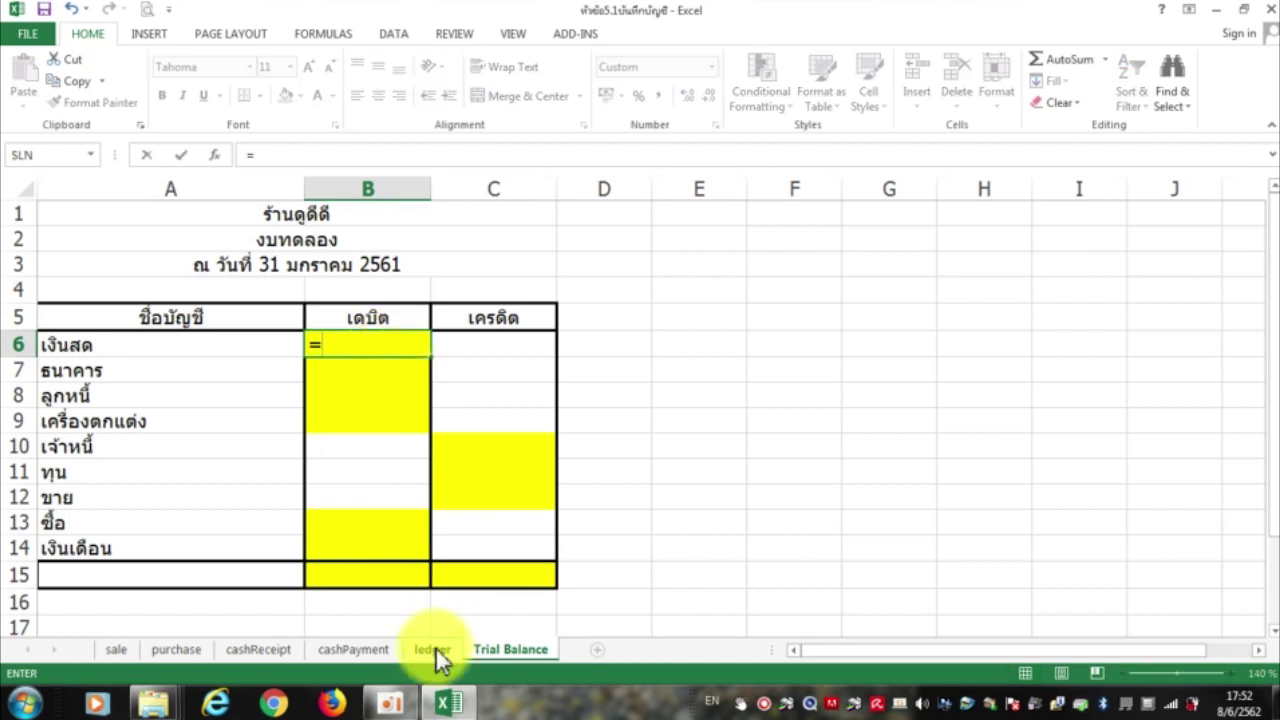
{"action": "scroll", "coordinate": [625, 343], "scroll_direction": "up", "scroll_amount": 7}
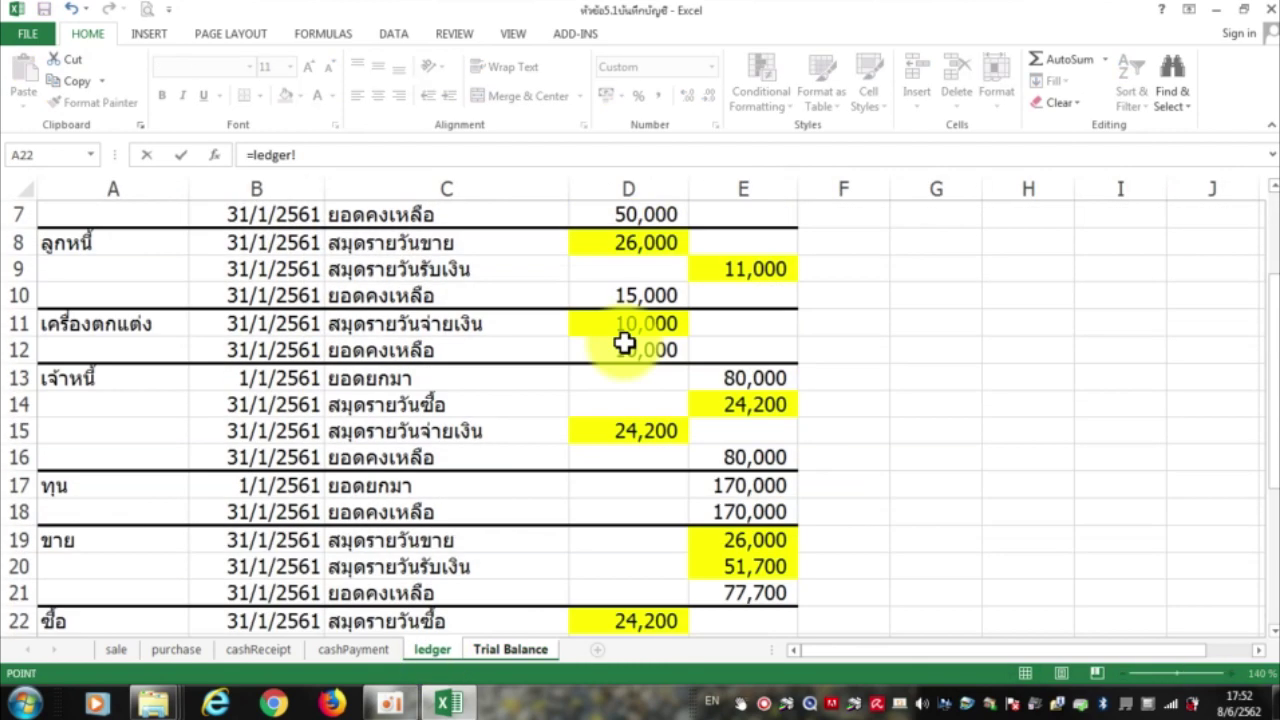
{"action": "left_click", "coordinate": [650, 325]}
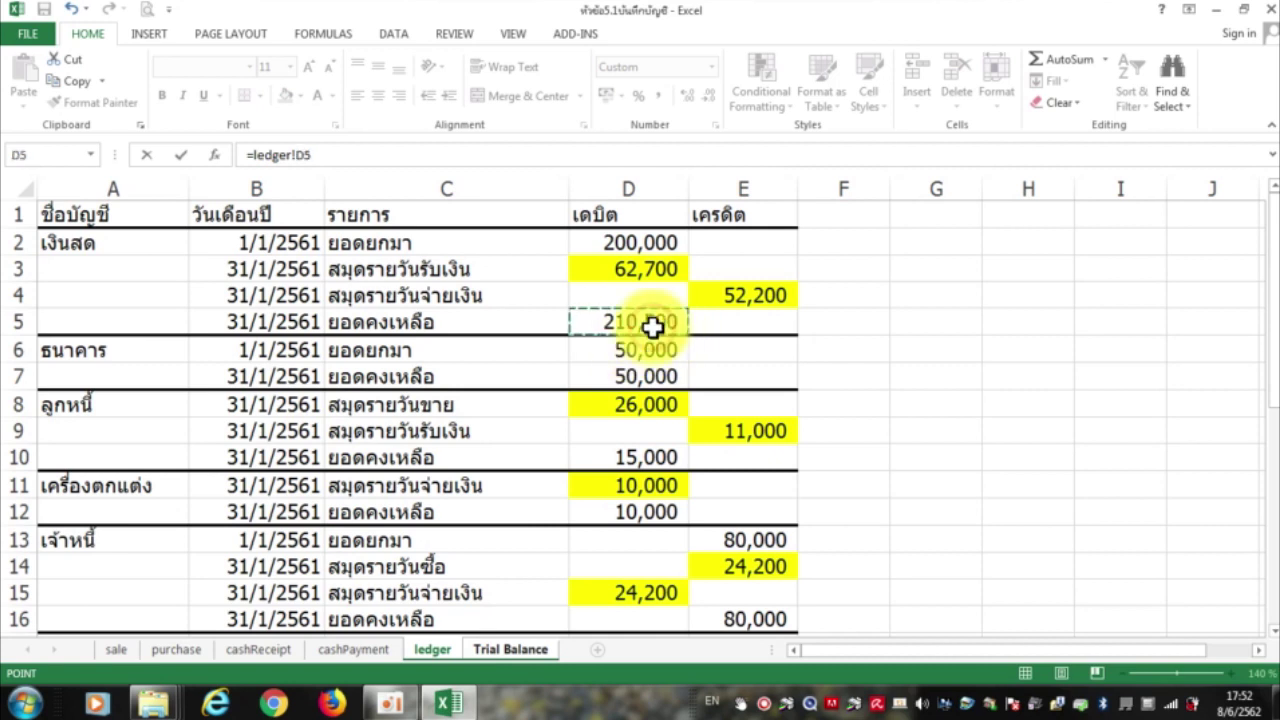
{"action": "key", "text": "Return"}
- Link the bank (ธนาคาร) debit in Trial Balance B7 to the bank closing balance in ledger D7
{"action": "left_click", "coordinate": [402, 376]}
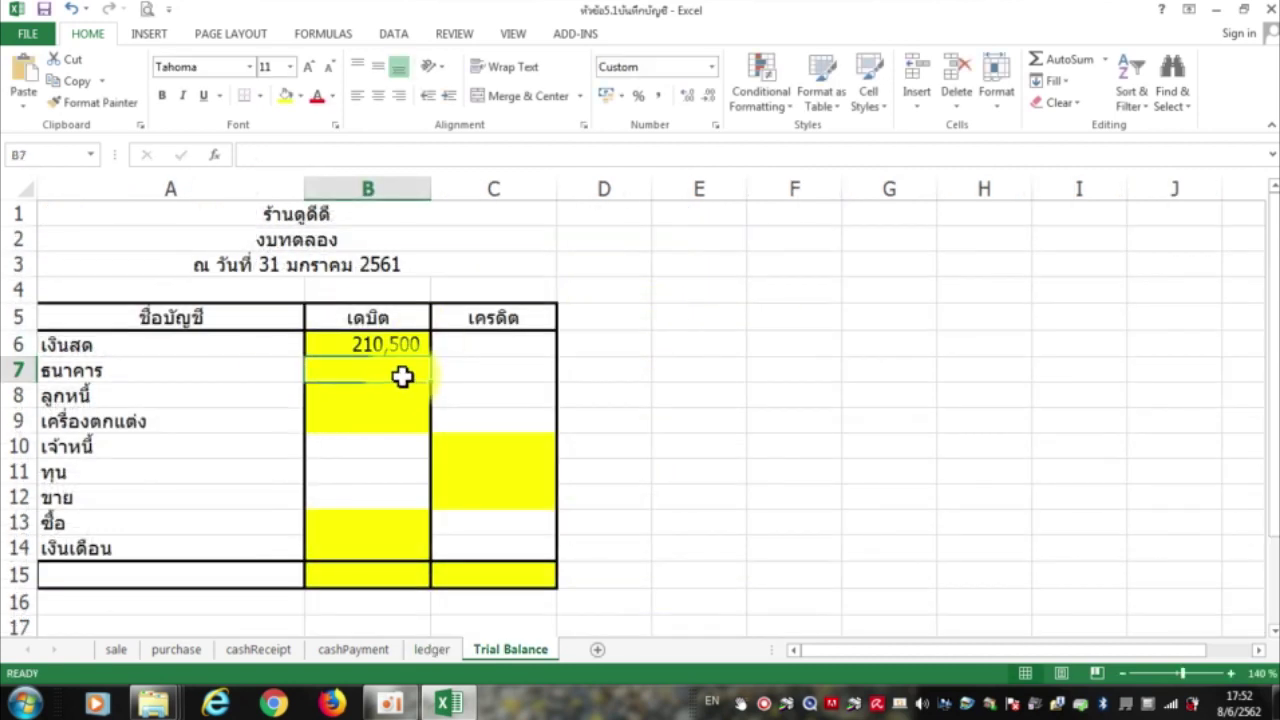
{"action": "type", "text": "="}
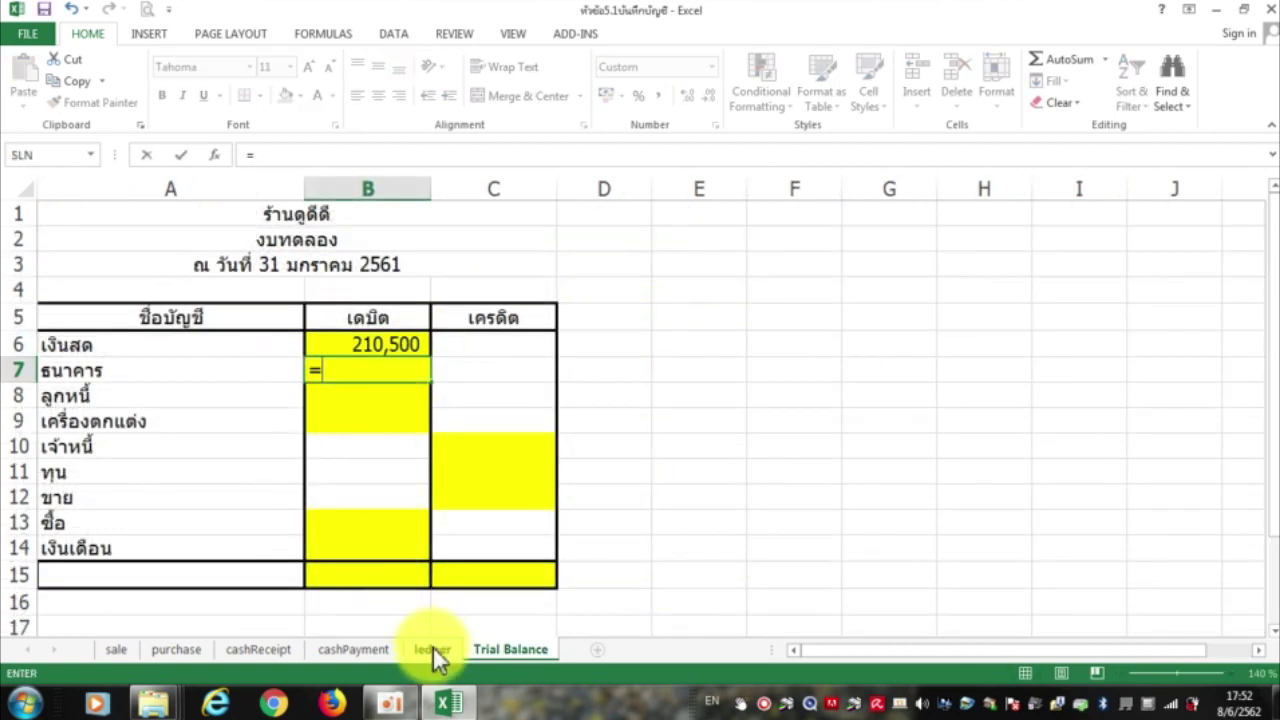
{"action": "left_click", "coordinate": [432, 649]}
{"action": "left_click", "coordinate": [642, 378]}
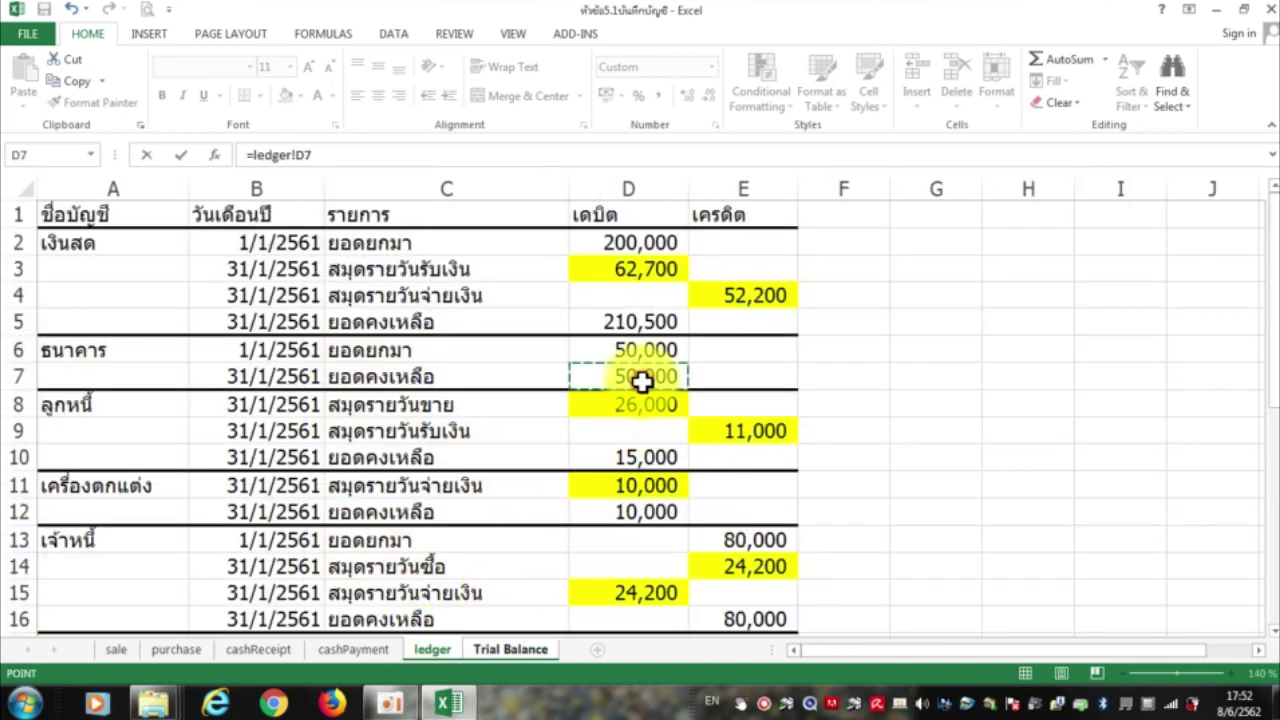
{"action": "key", "text": "Return"}
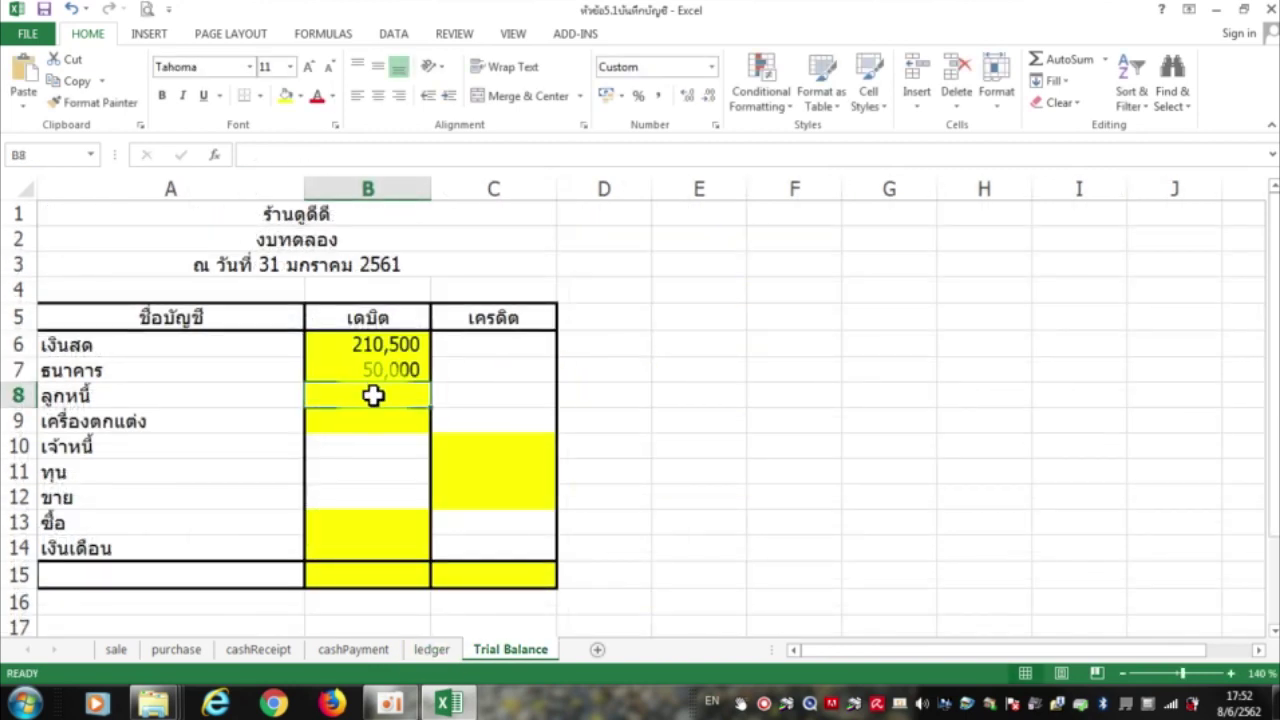
- Link the accounts receivable (ลูกหนี้) debit in Trial Balance B8 to the receivable closing balance in ledger D10
{"action": "type", "text": "="}
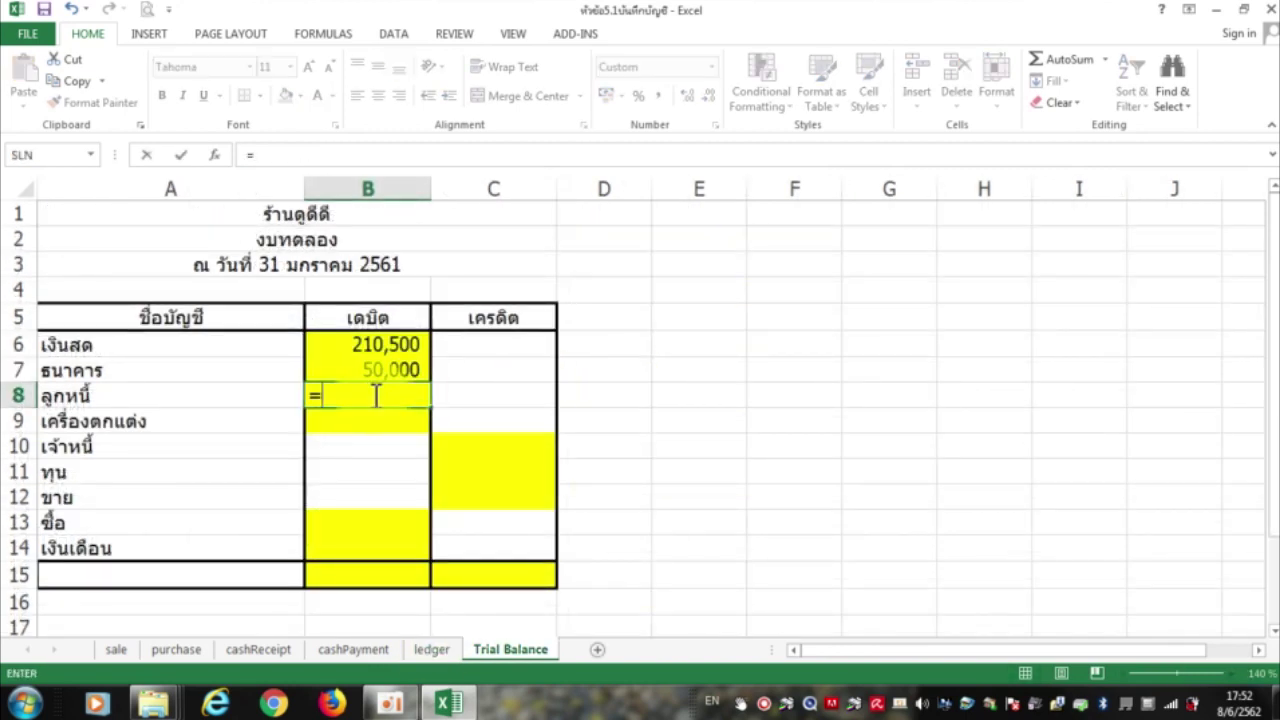
{"action": "left_click", "coordinate": [432, 650]}
{"action": "left_click", "coordinate": [664, 455]}
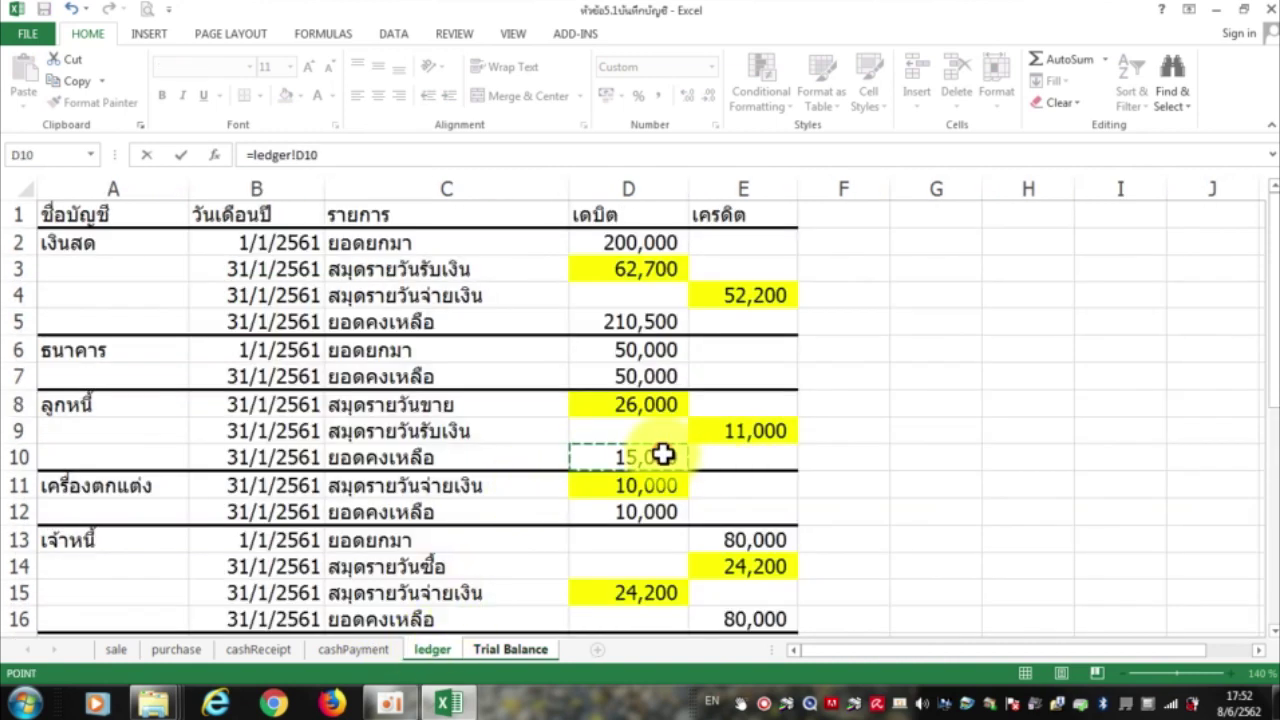
{"action": "key", "text": "Return"}
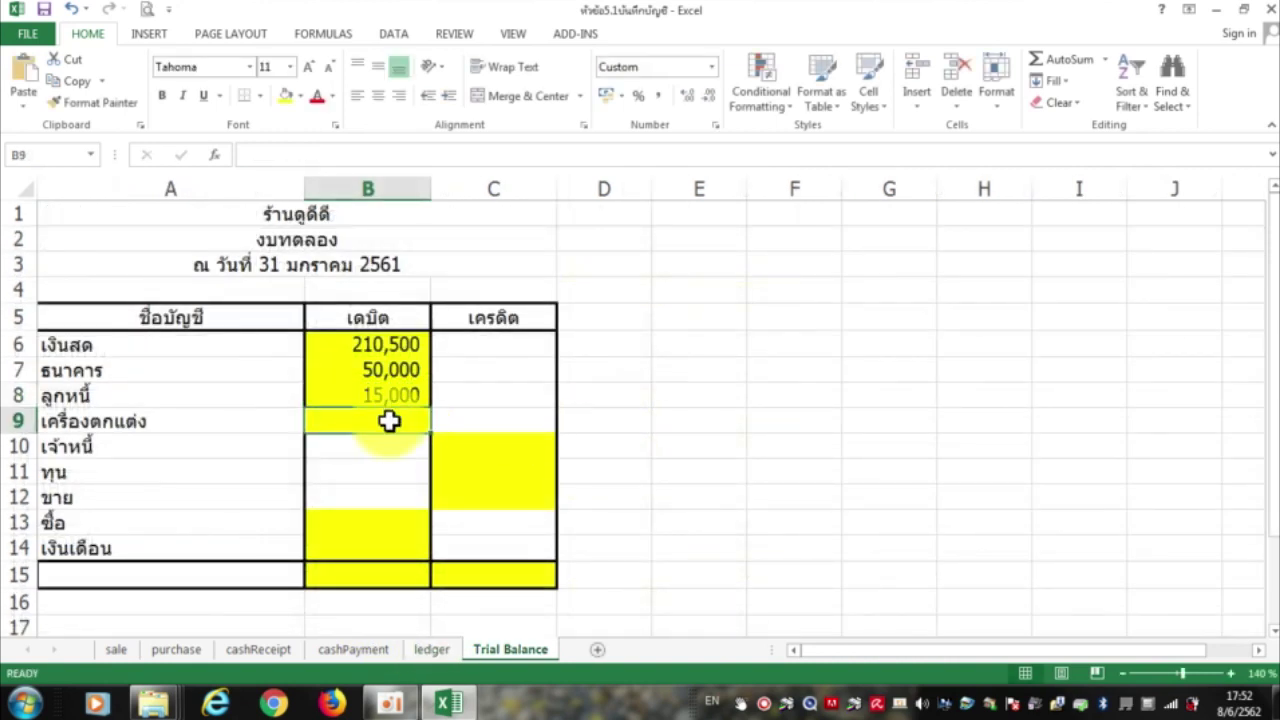
- Link the furnishings (เครื่องตกแต่ง) debit in Trial Balance B9 to the furnishings closing balance in ledger D12
{"action": "type", "text": "="}
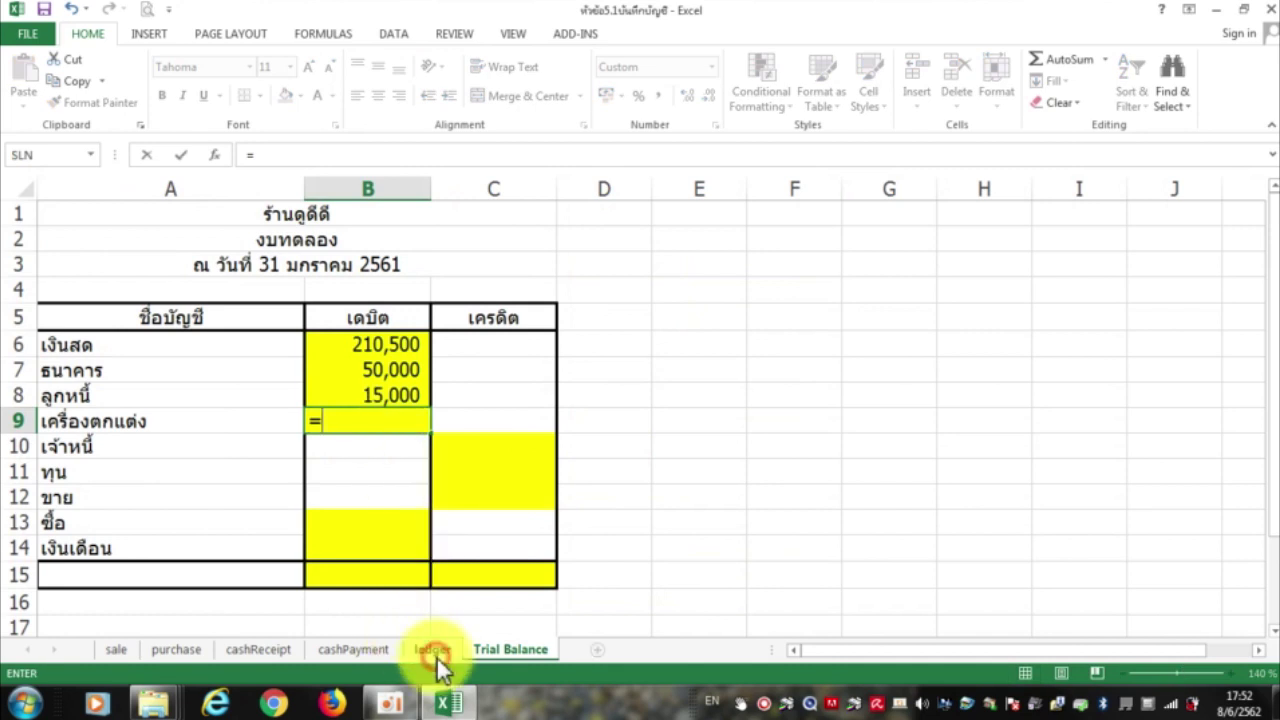
{"action": "left_click", "coordinate": [432, 652]}
{"action": "left_click", "coordinate": [634, 511]}
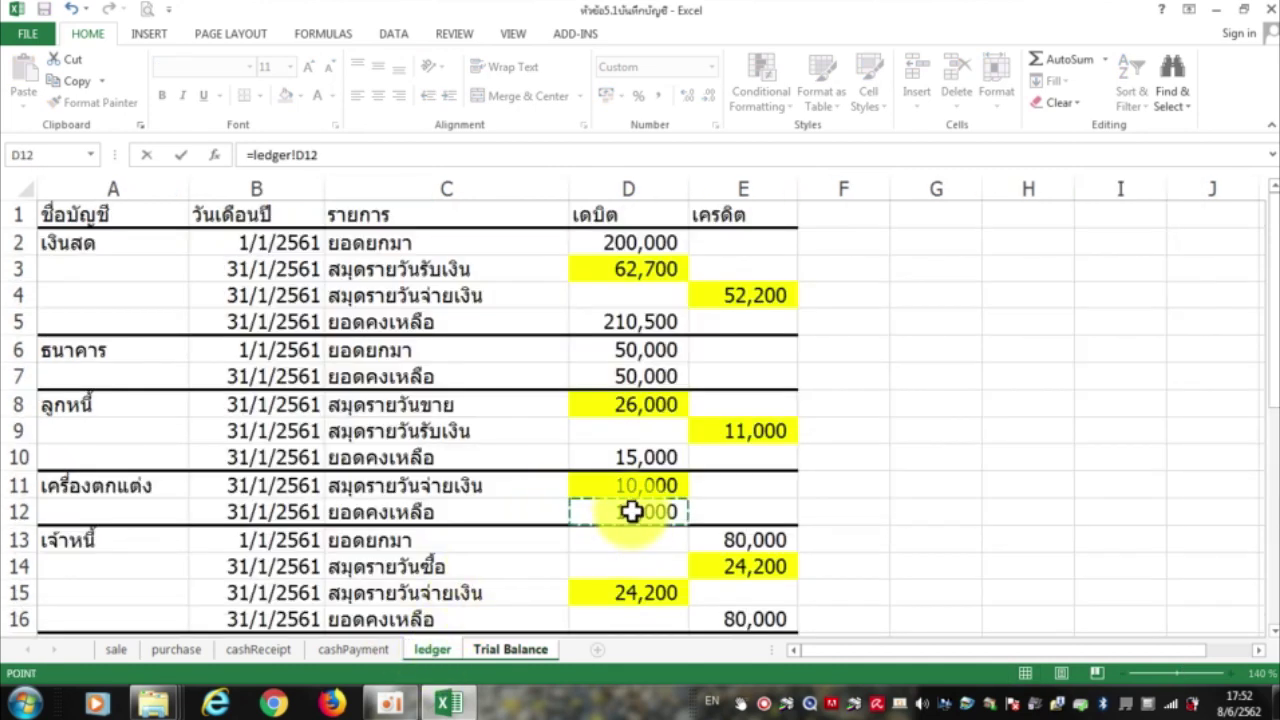
{"action": "key", "text": "Return"}
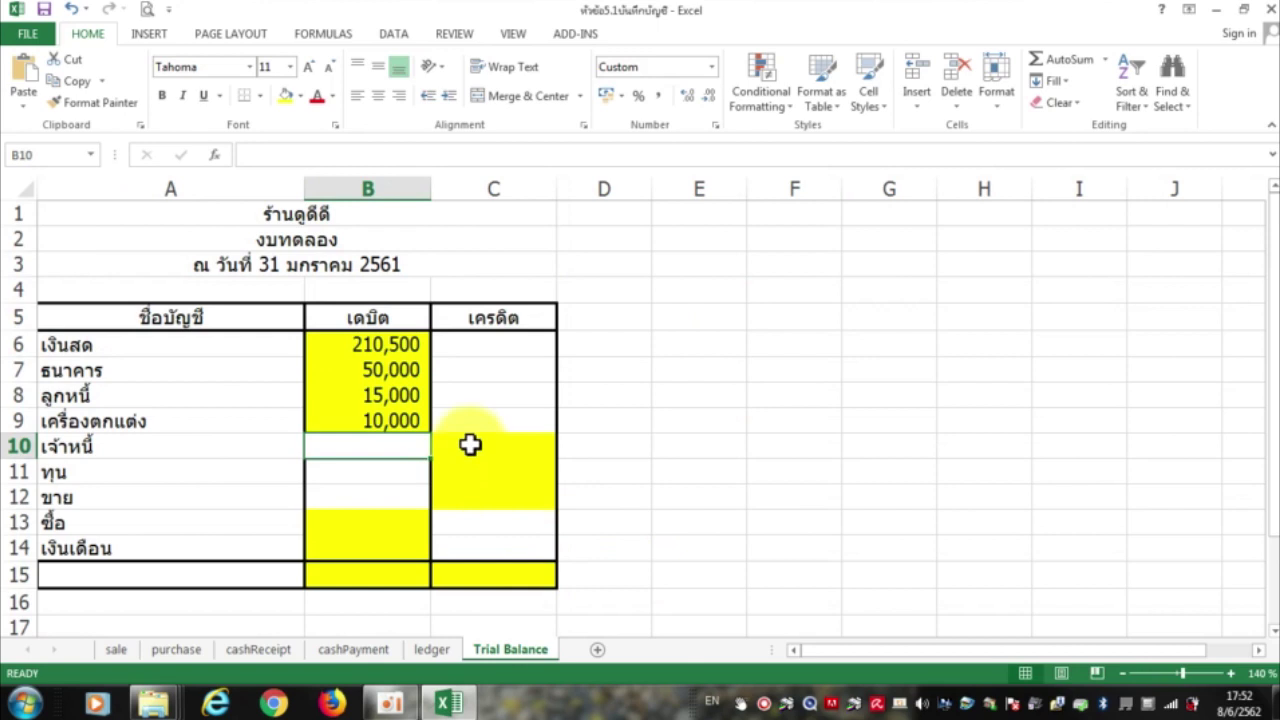
- Link the accounts payable (เจ้าหนี้) credit in Trial Balance C10 to the payable closing balance in ledger E16
{"action": "left_click", "coordinate": [470, 445]}
{"action": "type", "text": "="}
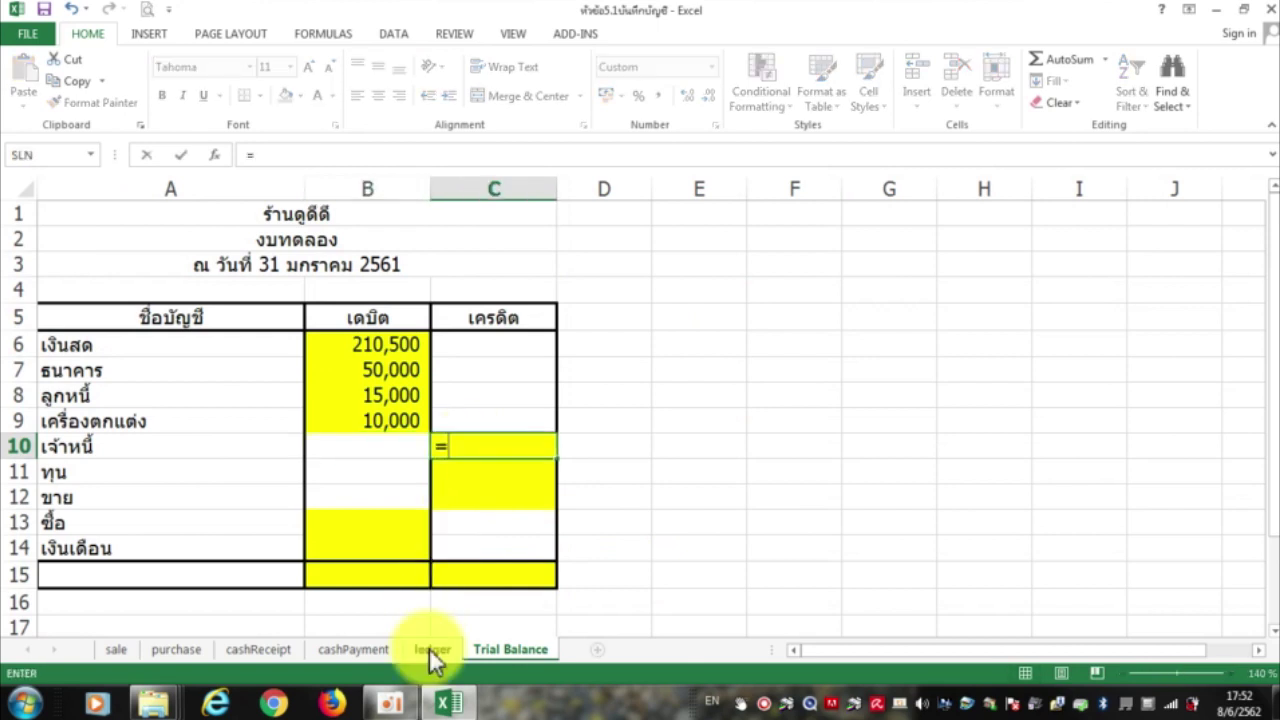
{"action": "left_click", "coordinate": [431, 650]}
{"action": "scroll", "coordinate": [712, 514], "scroll_direction": "down", "scroll_amount": 2}
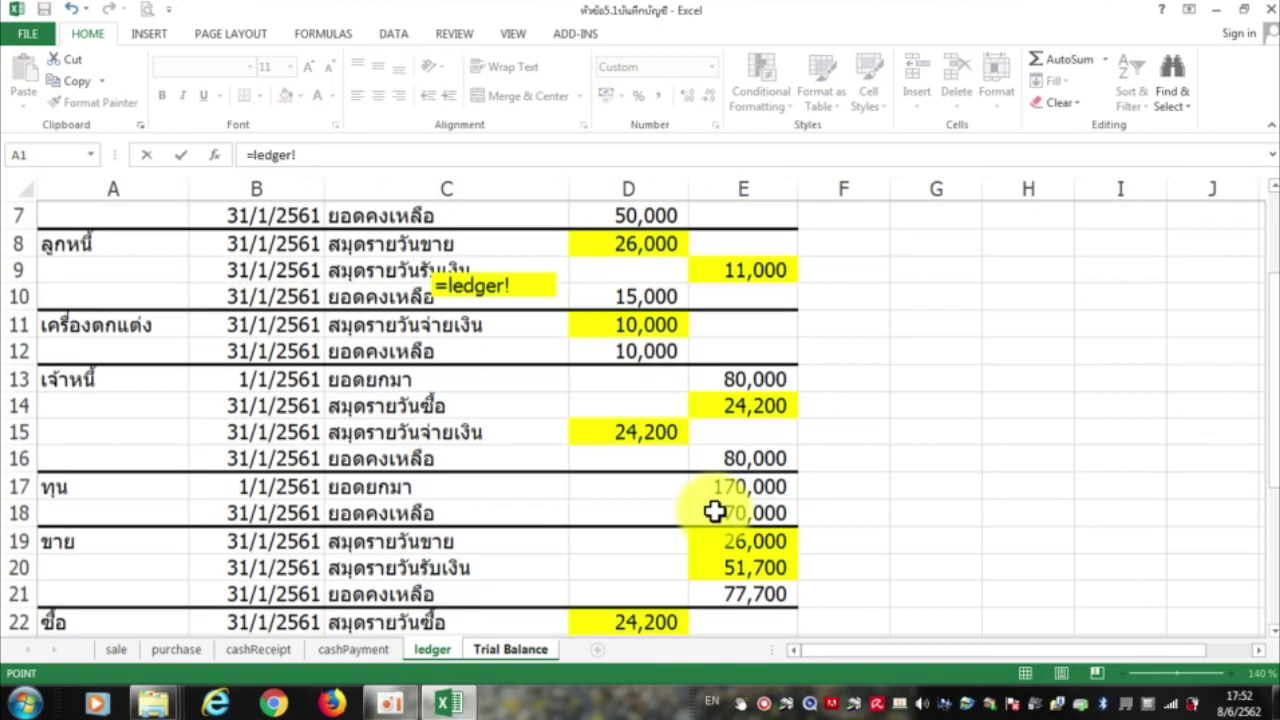
{"action": "left_click", "coordinate": [740, 458]}
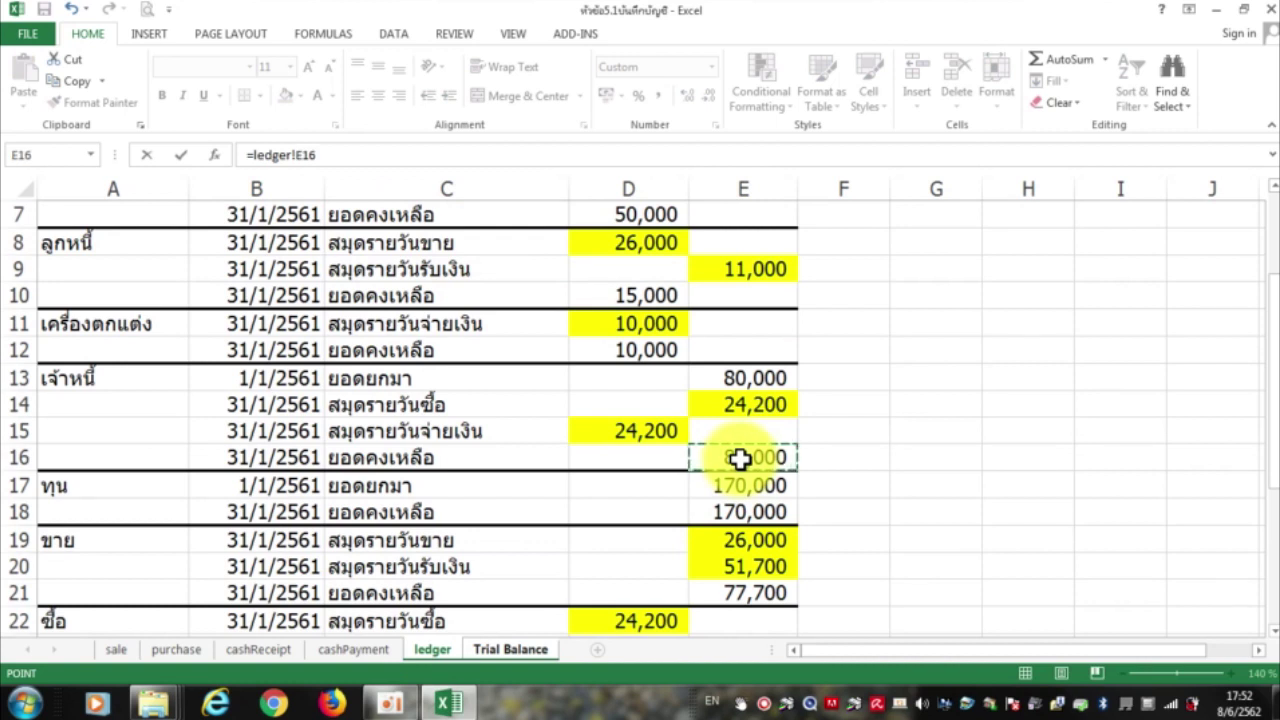
{"action": "key", "text": "Return"}
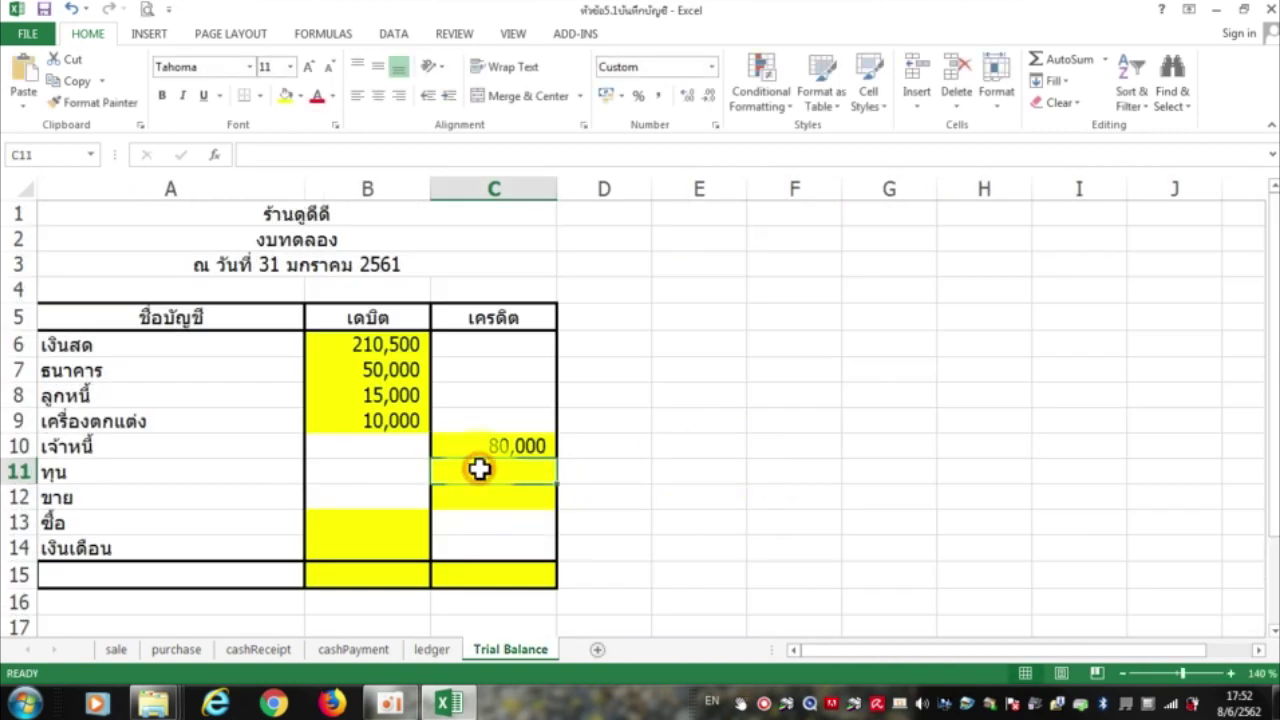
- Link the capital (ทุน) credit in Trial Balance C11 to the capital closing balance in ledger E18
{"action": "type", "text": "="}
{"action": "left_click", "coordinate": [434, 649]}
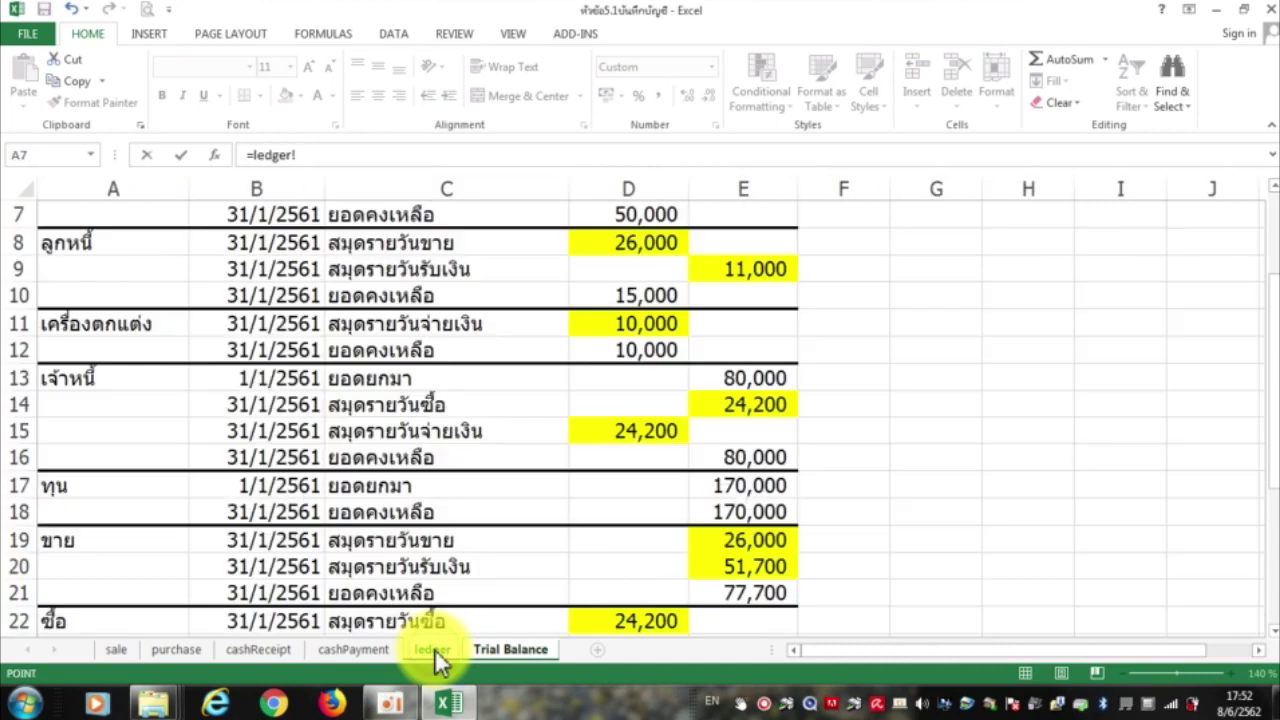
{"action": "left_click", "coordinate": [724, 513]}
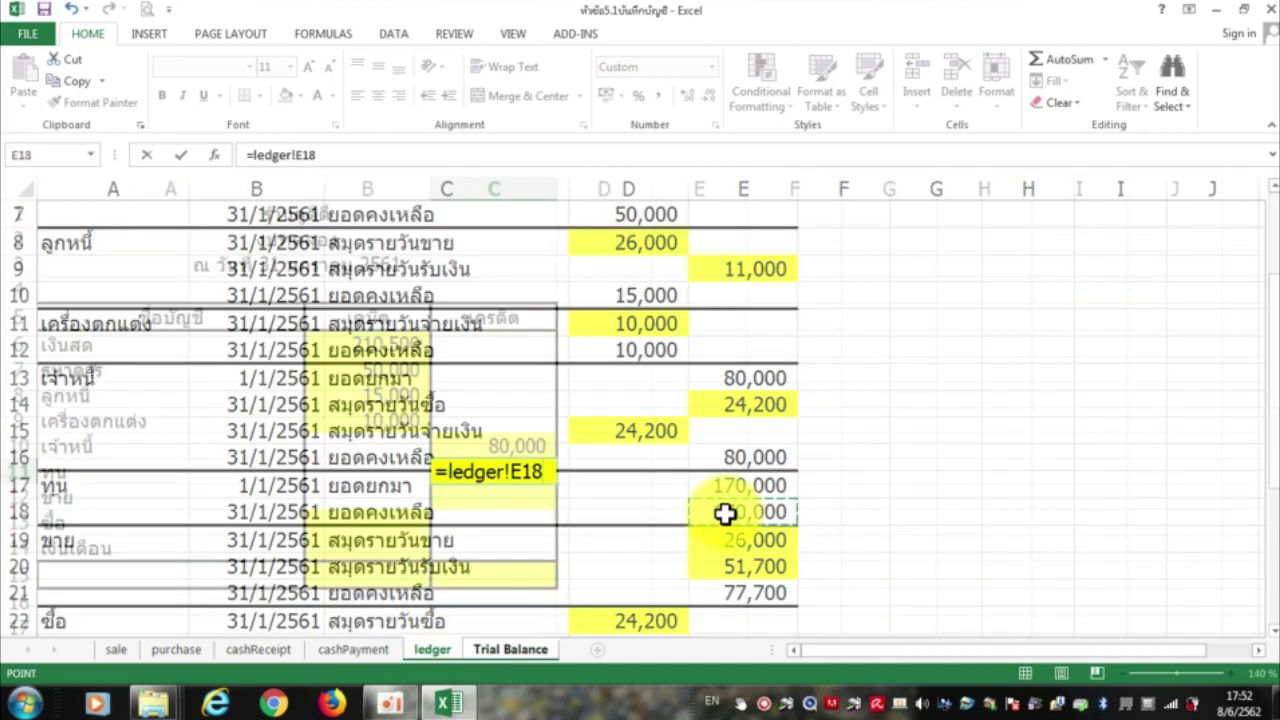
{"action": "key", "text": "Return"}
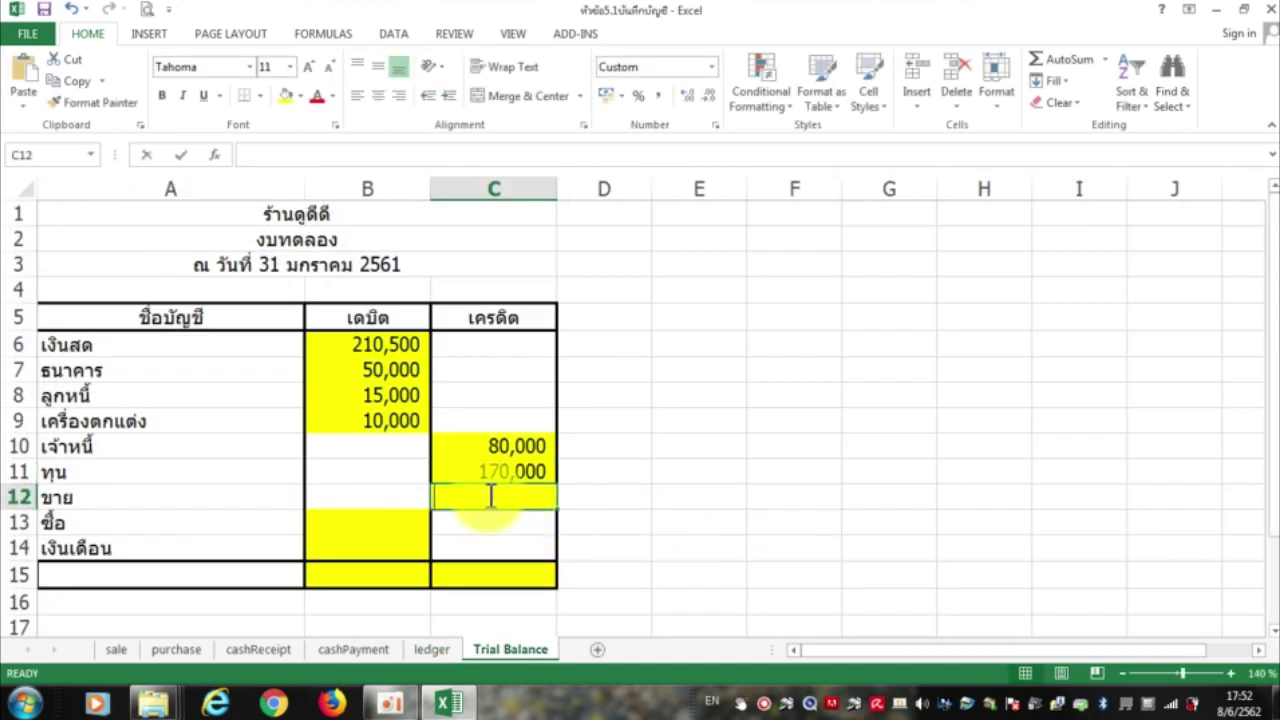
- Link the sales (ขาย) credit in Trial Balance C12 to the sales closing balance in ledger E21
{"action": "type", "text": "="}
{"action": "left_click", "coordinate": [438, 650]}
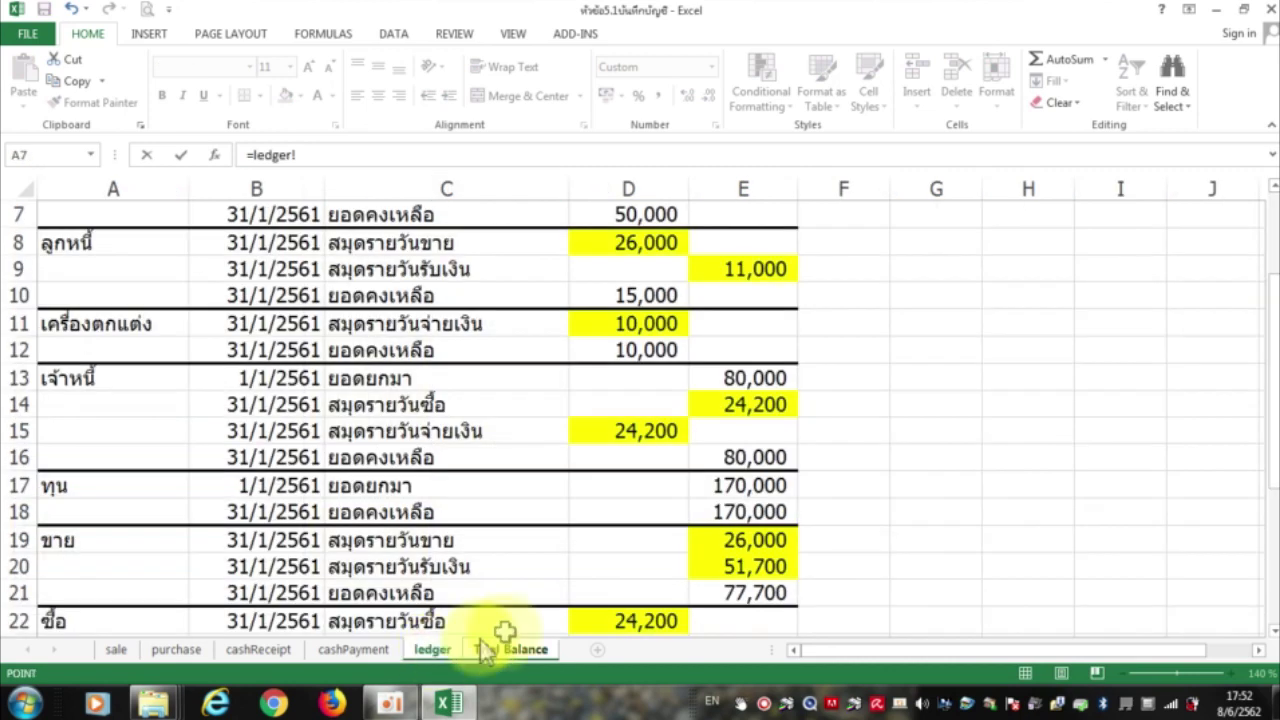
{"action": "left_click", "coordinate": [742, 592]}
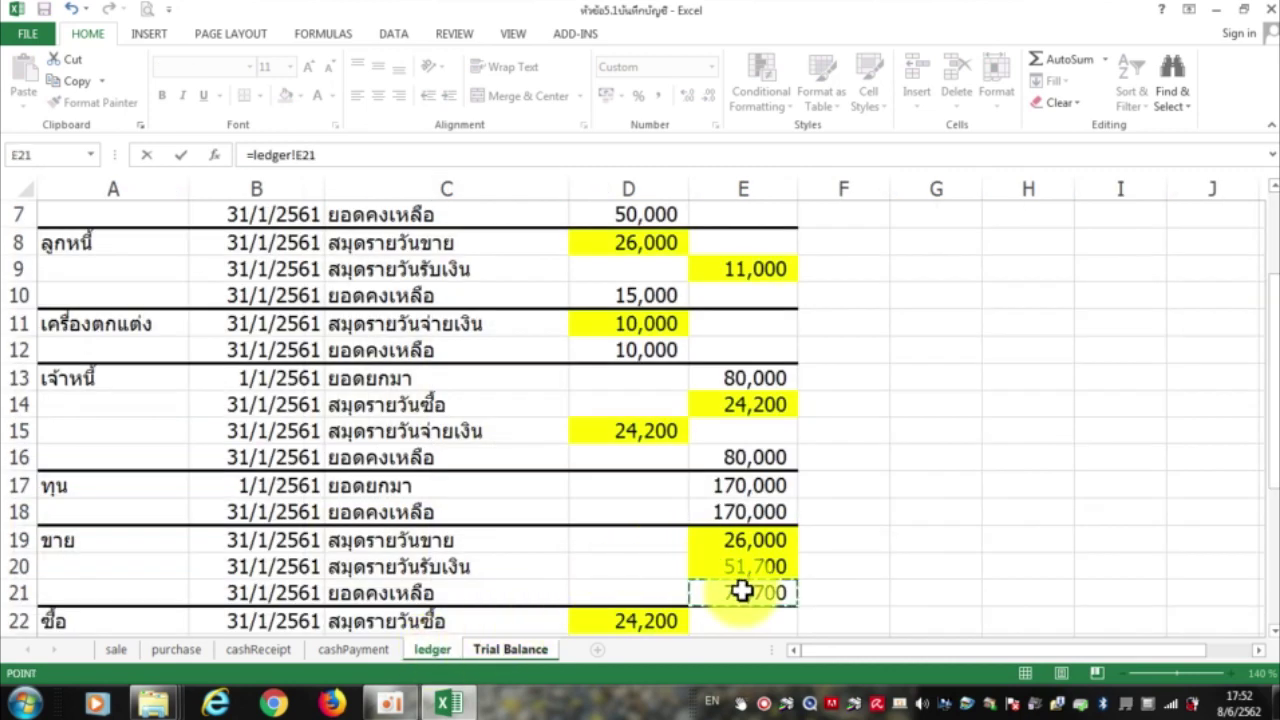
{"action": "key", "text": "Return"}
- Link the purchases (ซื้อ) debit in Trial Balance B13 to the purchases closing balance in ledger D23
{"action": "left_click", "coordinate": [390, 519]}
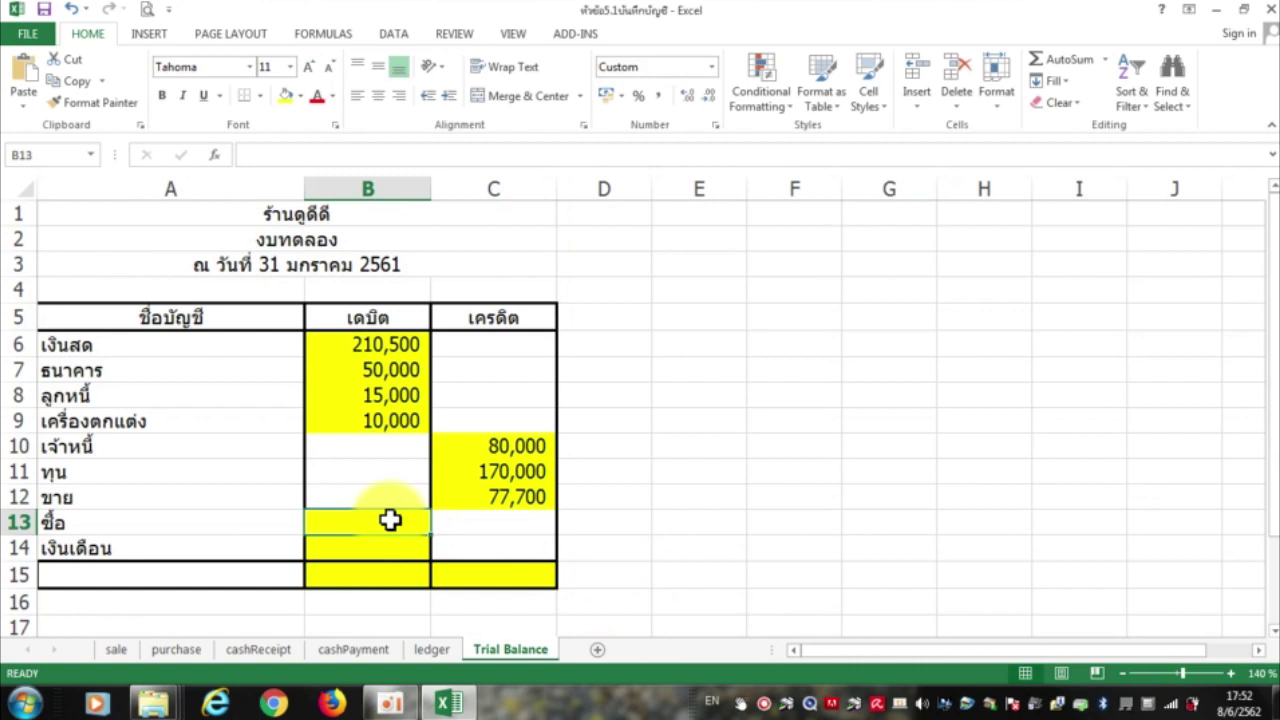
{"action": "type", "text": "="}
{"action": "left_click", "coordinate": [432, 649]}
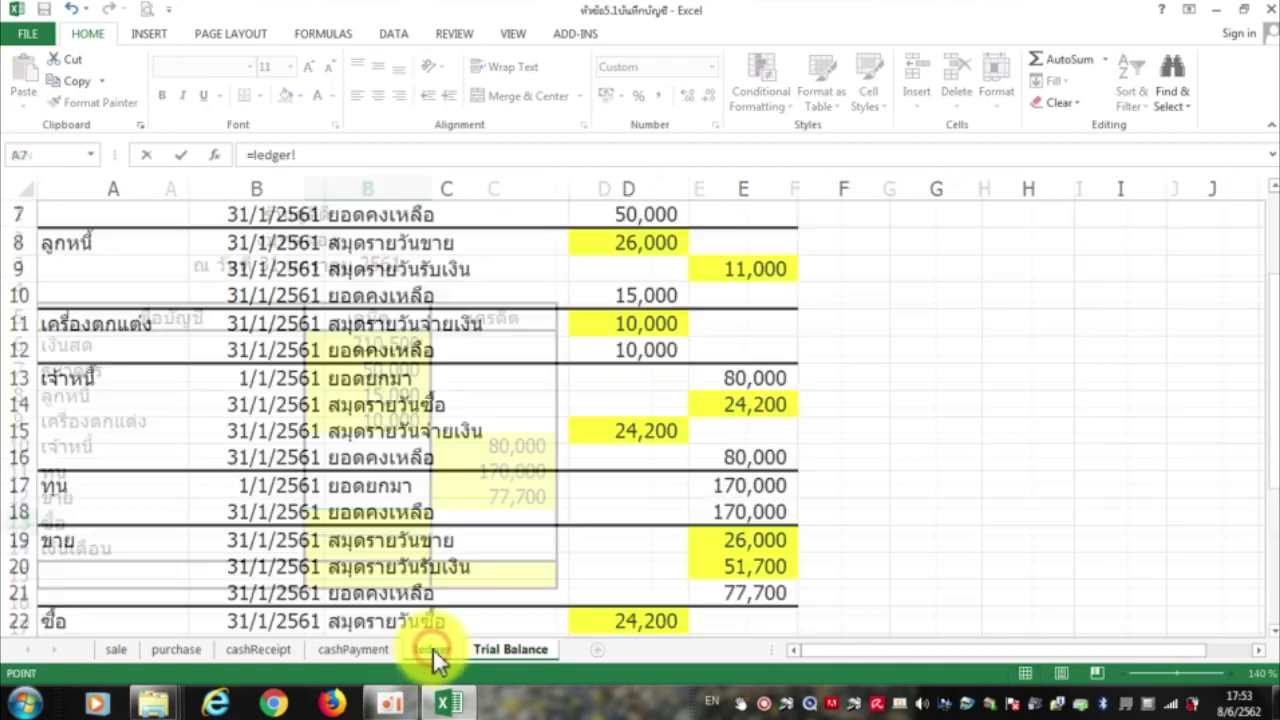
{"action": "scroll", "coordinate": [640, 555], "scroll_direction": "down", "scroll_amount": 2}
{"action": "left_click", "coordinate": [647, 484]}
{"action": "key", "text": "Return"}
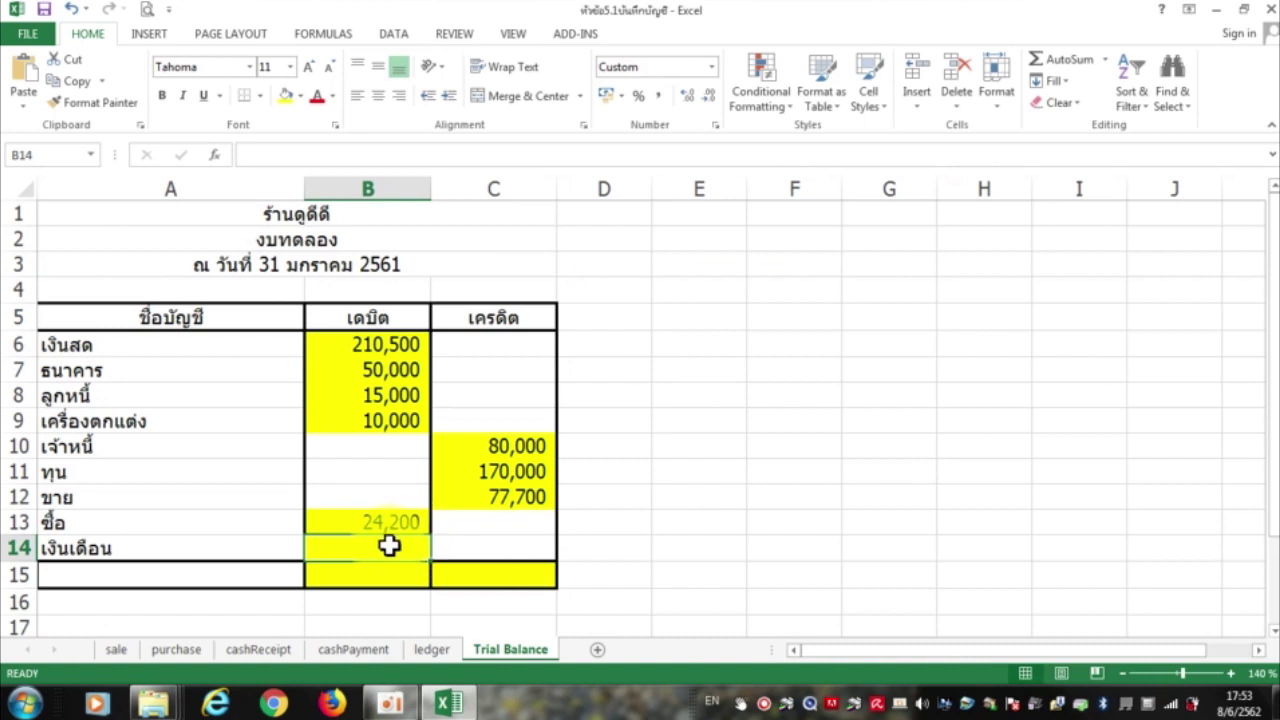
- Link the salary (เงินเดือน) debit in Trial Balance B14 to the salary closing balance in ledger D25
{"action": "type", "text": "="}
{"action": "left_click", "coordinate": [432, 649]}
{"action": "left_click", "coordinate": [623, 541]}
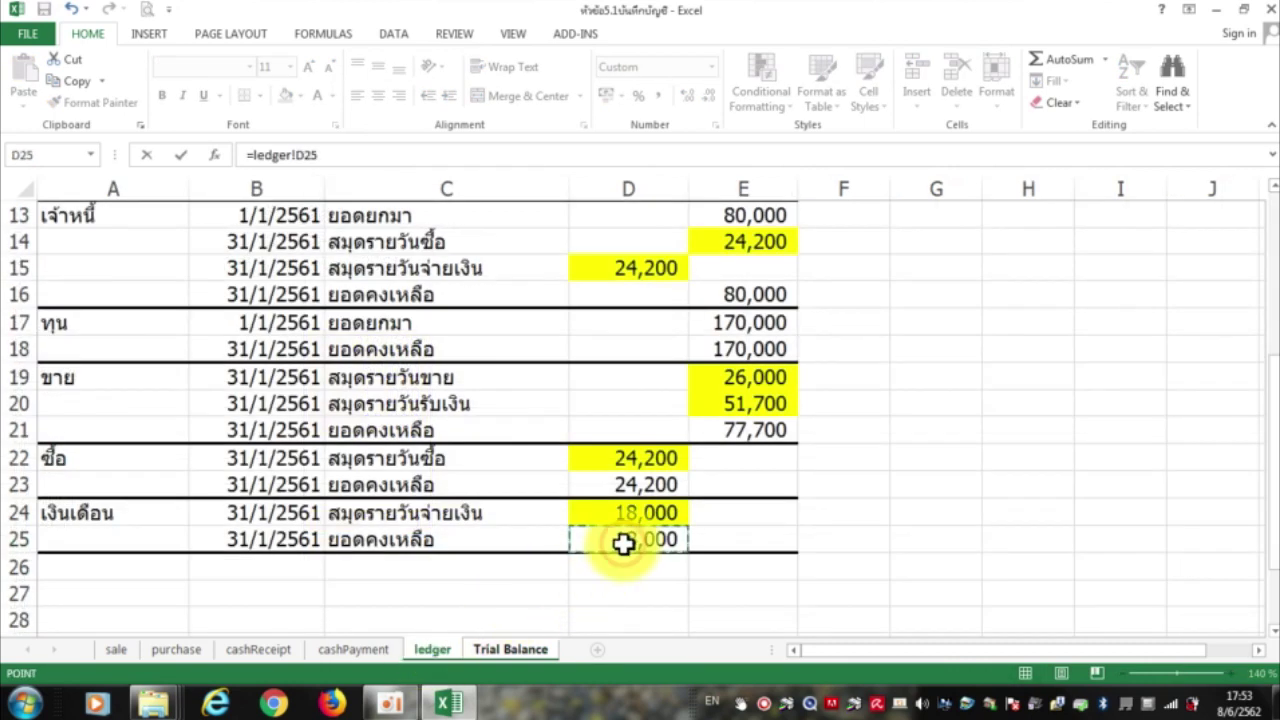
{"action": "key", "text": "Return"}
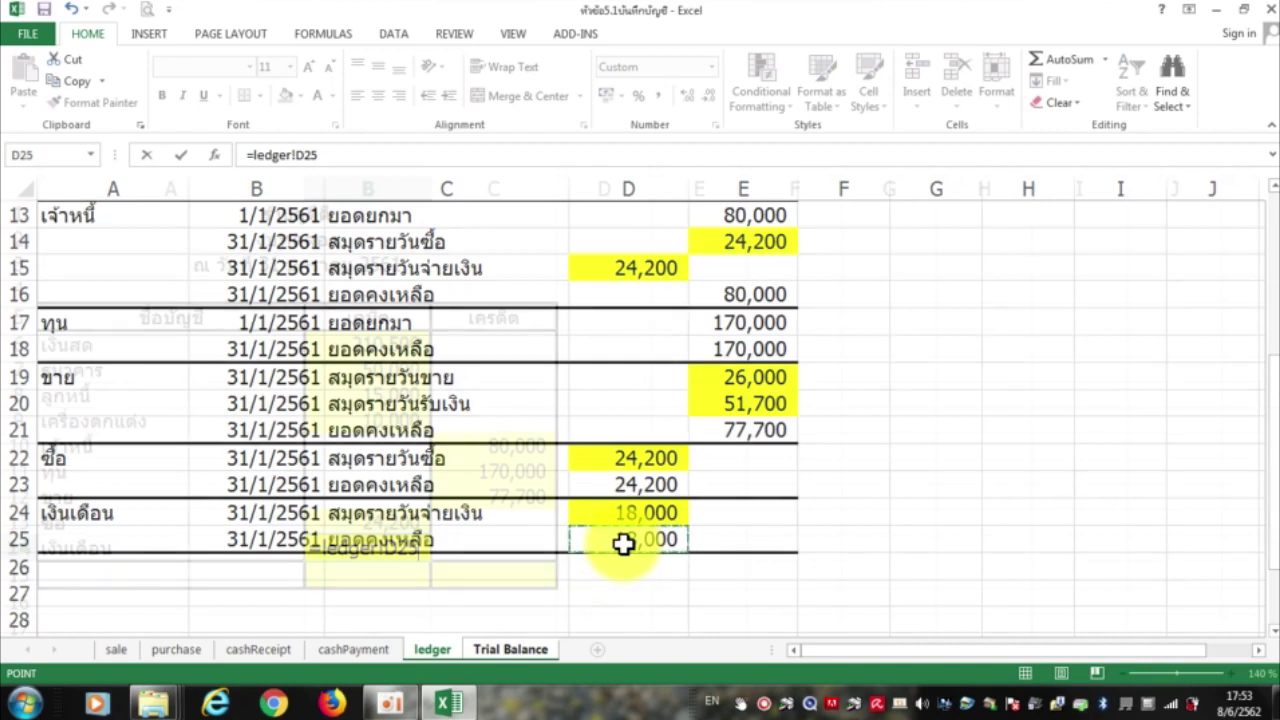
- Total the debit and credit columns of the trial balance in B15 and C15 with AutoSum
{"action": "left_click_drag", "start_coordinate": [394, 340], "coordinate": [382, 571]}
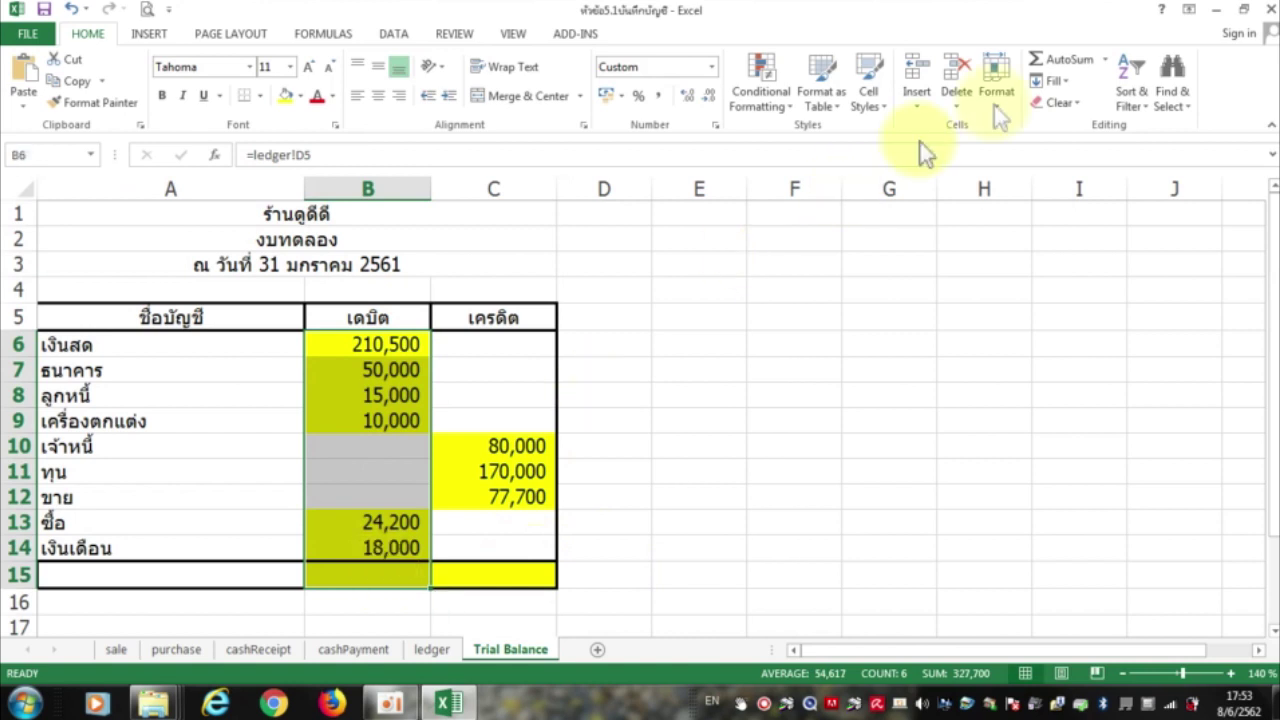
{"action": "left_click", "coordinate": [1045, 59]}
{"action": "left_click_drag", "start_coordinate": [508, 343], "coordinate": [506, 570]}
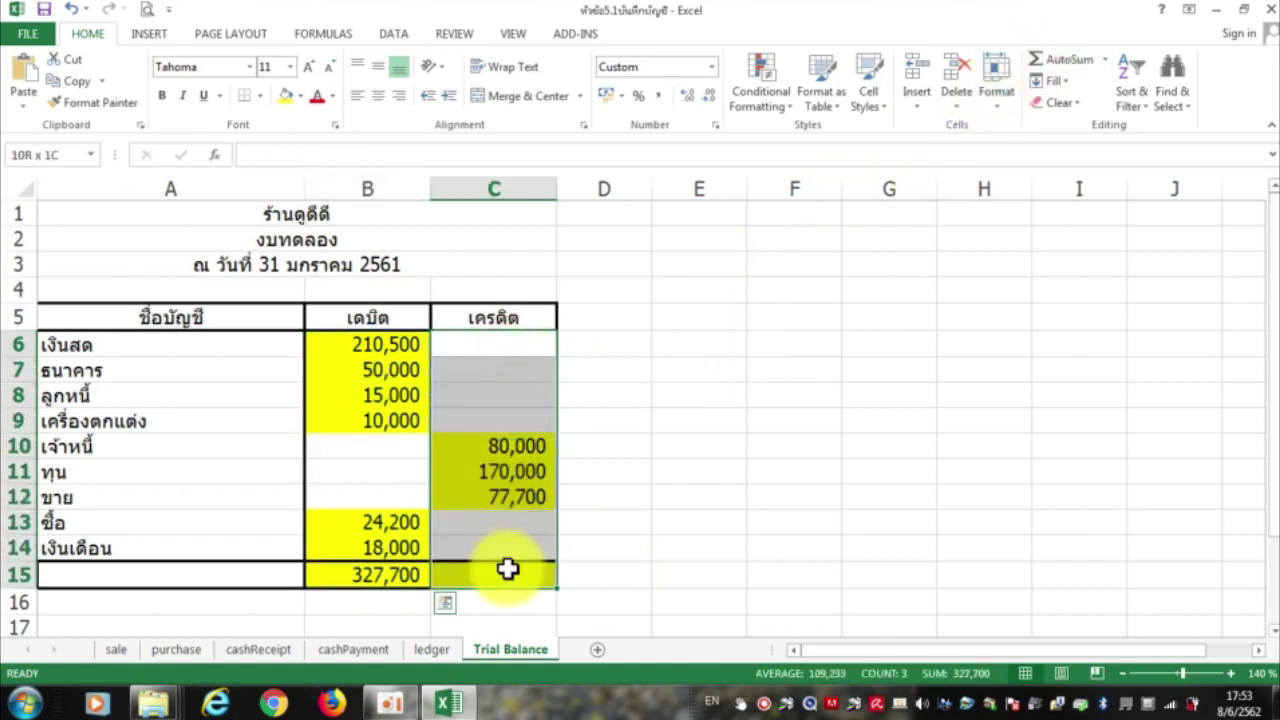
{"action": "left_click", "coordinate": [1050, 72]}
{"action": "left_click", "coordinate": [410, 603]}
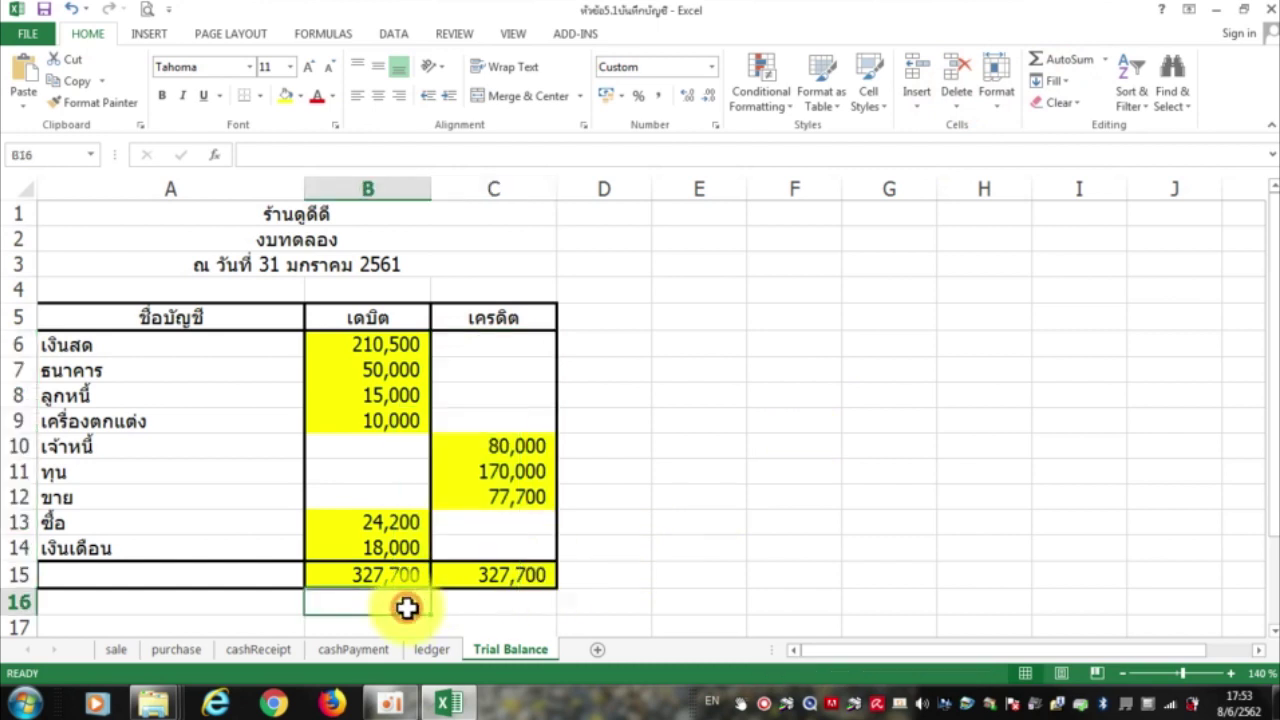
{"action": "left_click", "coordinate": [521, 606]}
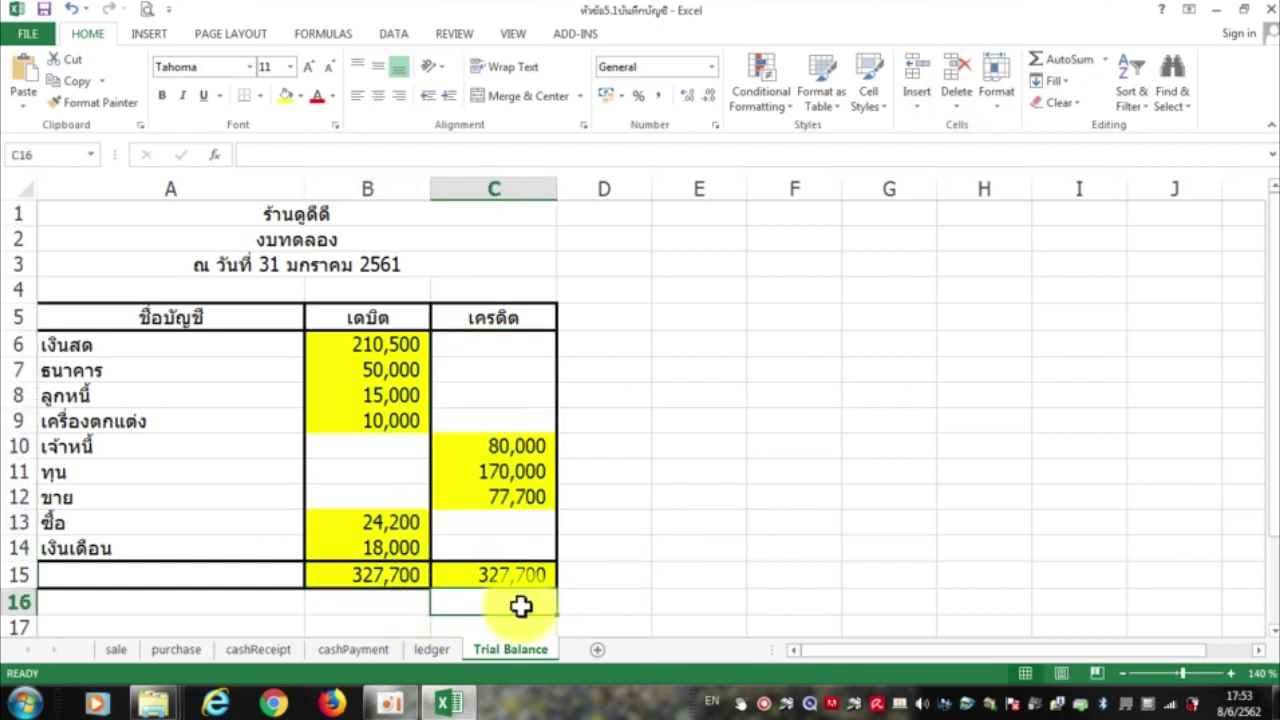